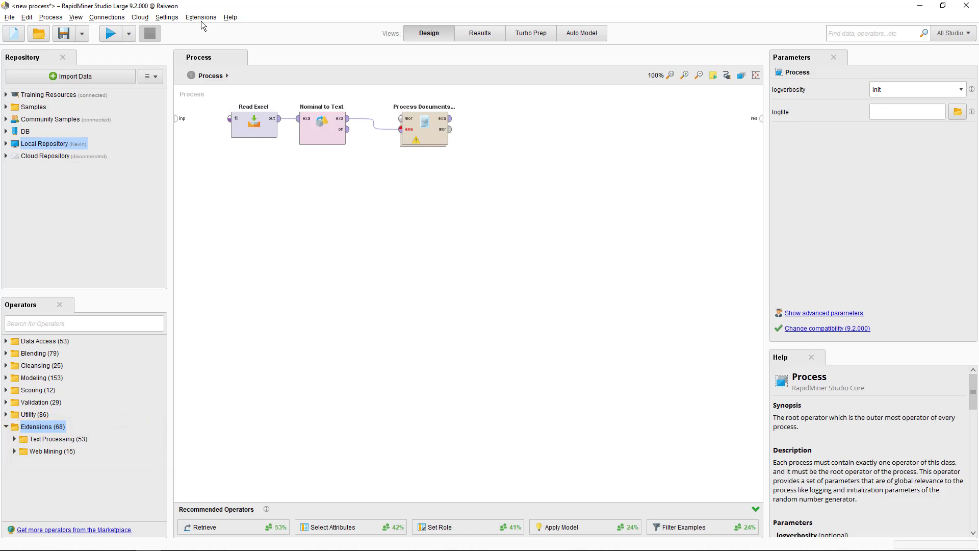
- Show the root Process's advanced parameters: random seed 2001, send mail never, encoding SYSTEM
left_click(200, 17)
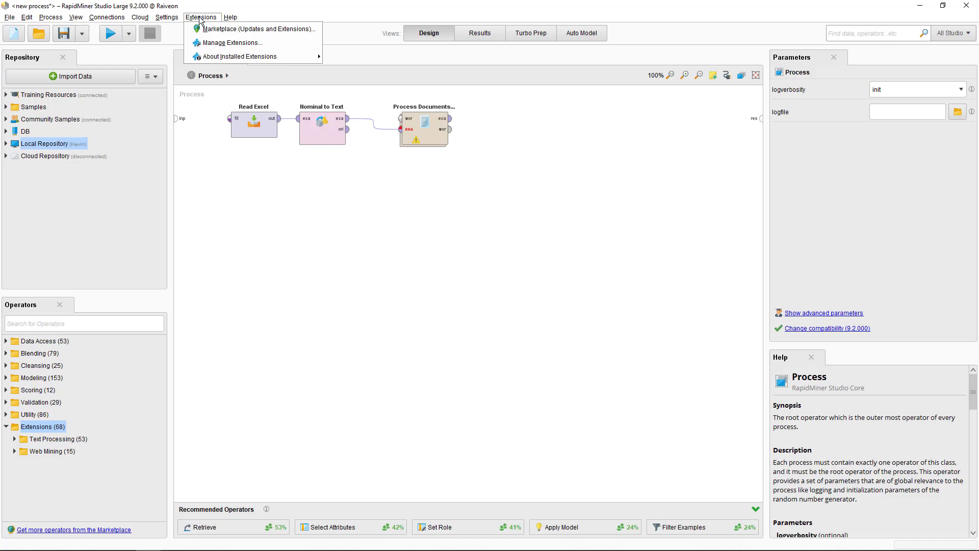
left_click(199, 19)
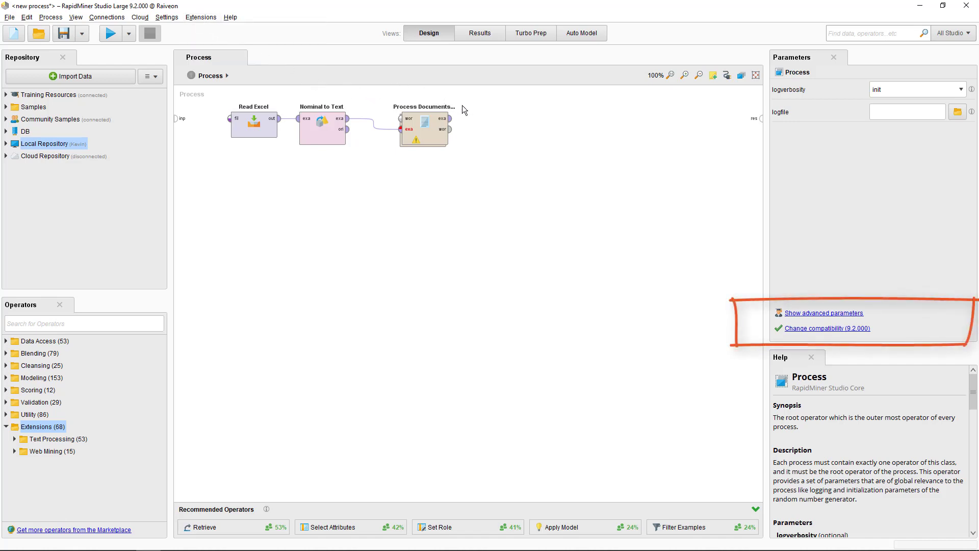
left_click(833, 314)
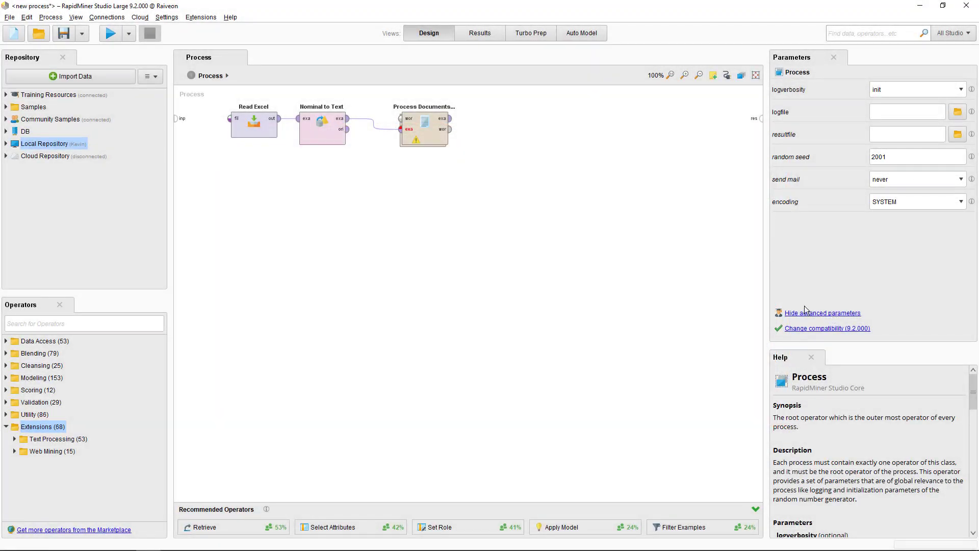
- Select Nominal to Text to confirm it converts the single attribute JobText
left_click(316, 141)
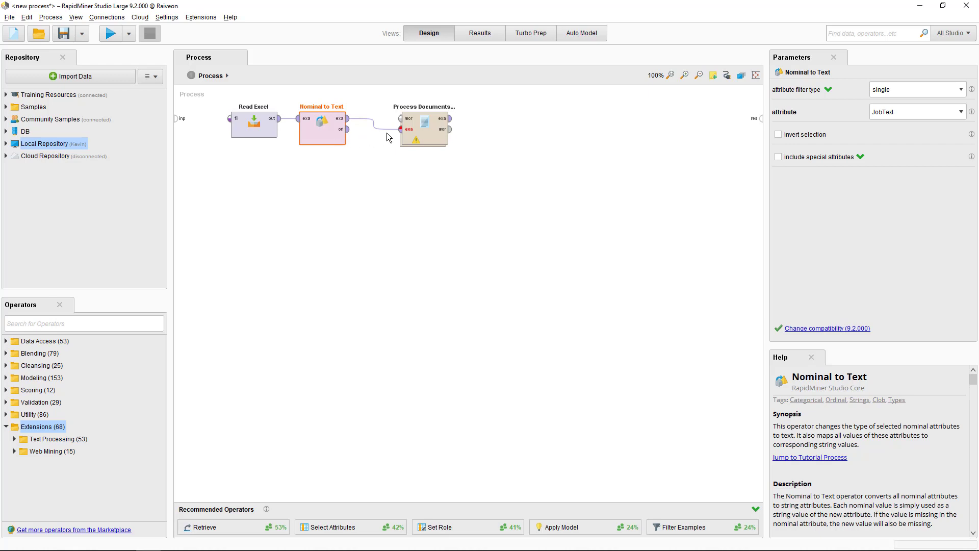
- Enter the Process Documents from Data subprocess, inspect Extract Content, and list the Web Mining operators
double_click(433, 126)
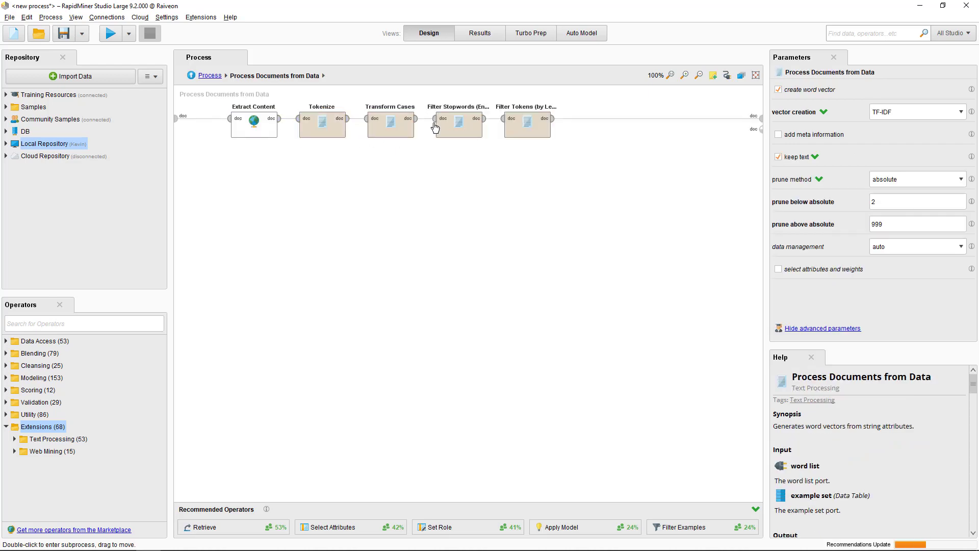
left_click(254, 126)
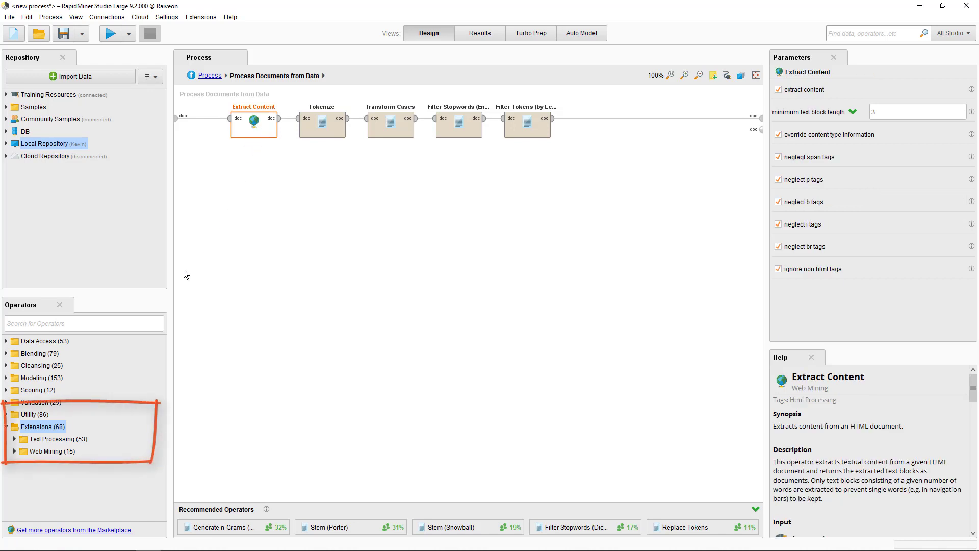
left_click(15, 451)
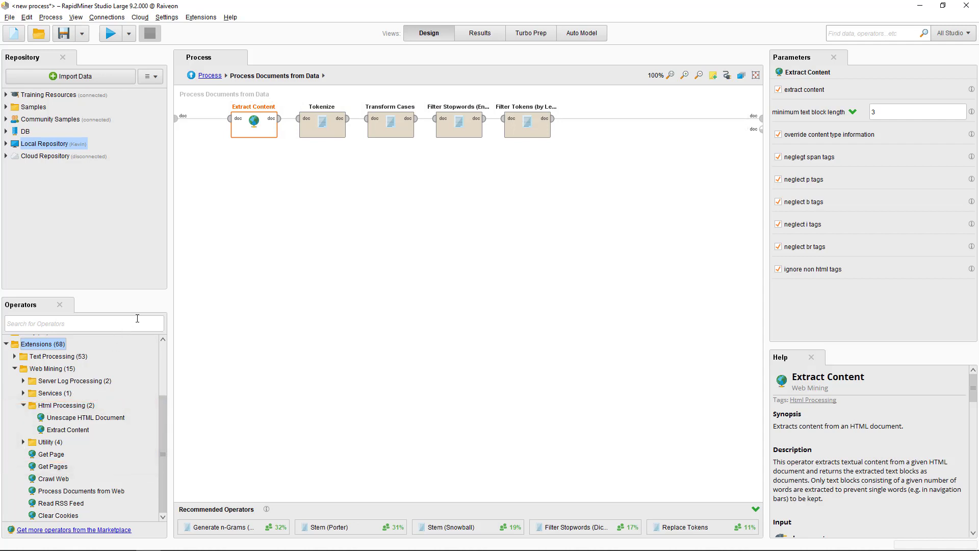
- Review Tokenize, Transform Cases, Filter Stopwords (English) and Filter Tokens (by Length), then return to the top-level process
left_click(309, 135)
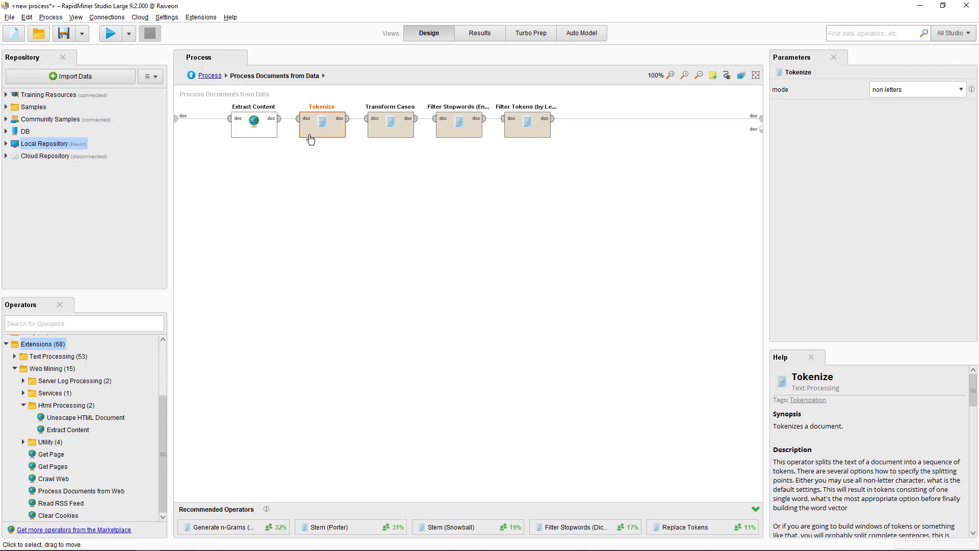
left_click(389, 138)
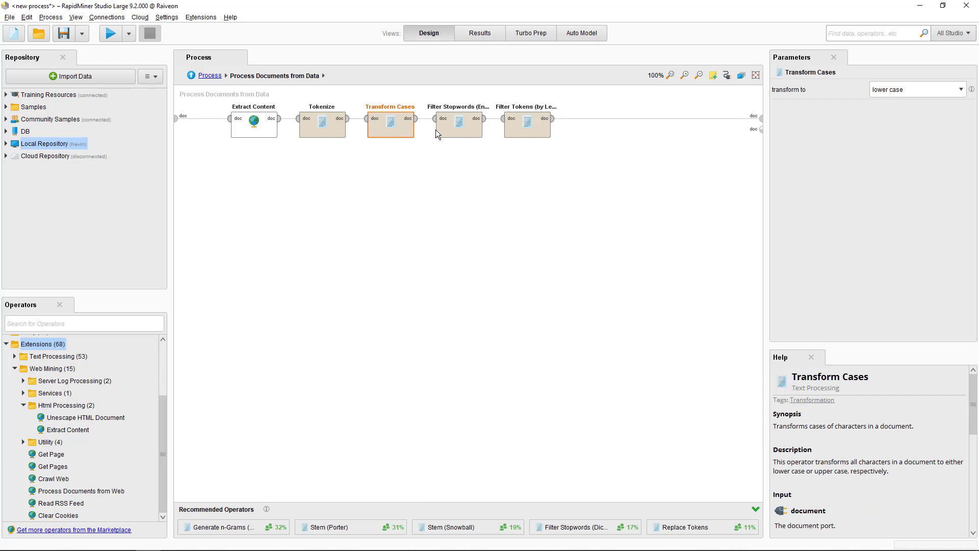
left_click(450, 137)
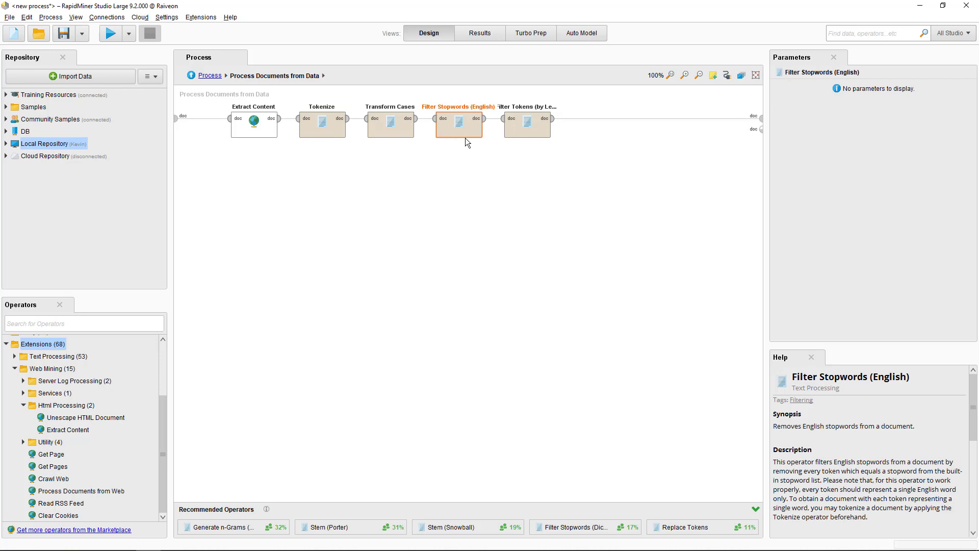
left_click(509, 136)
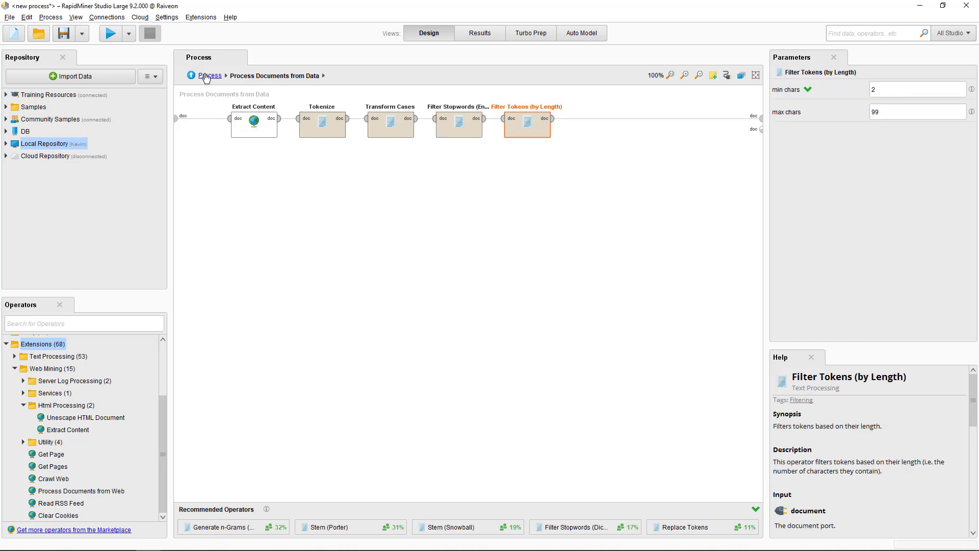
left_click(206, 77)
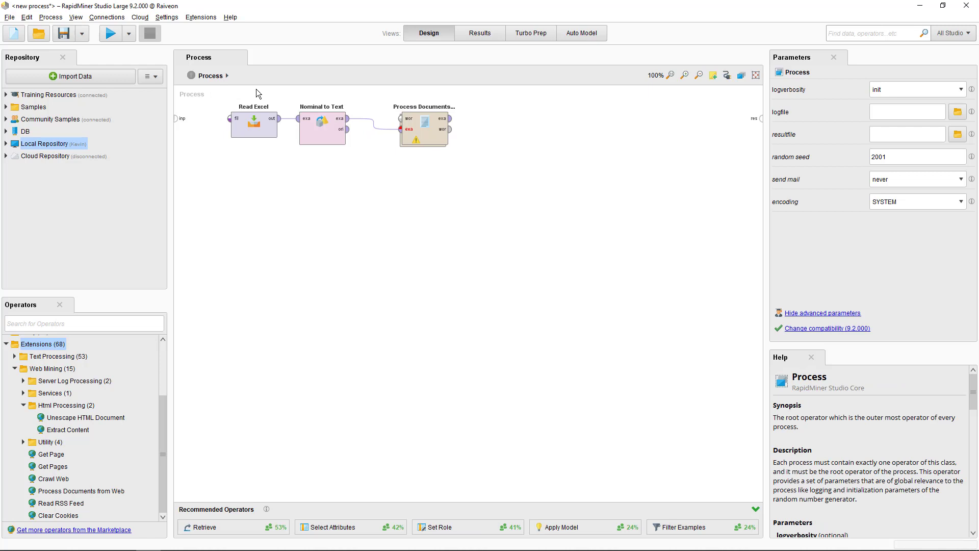
- Set Process Documents from Data's vector creation to Term Frequency instead of TF-IDF
left_click(432, 140)
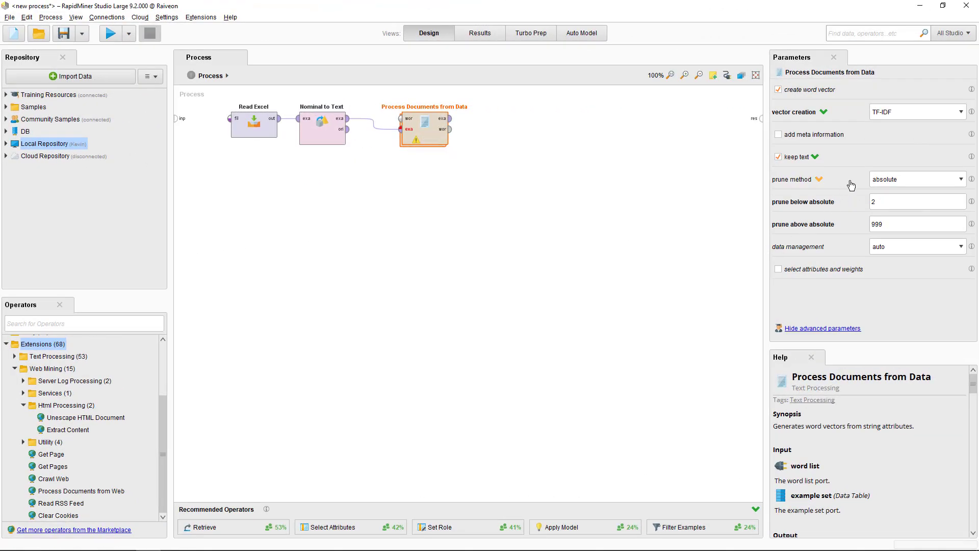
left_click(941, 119)
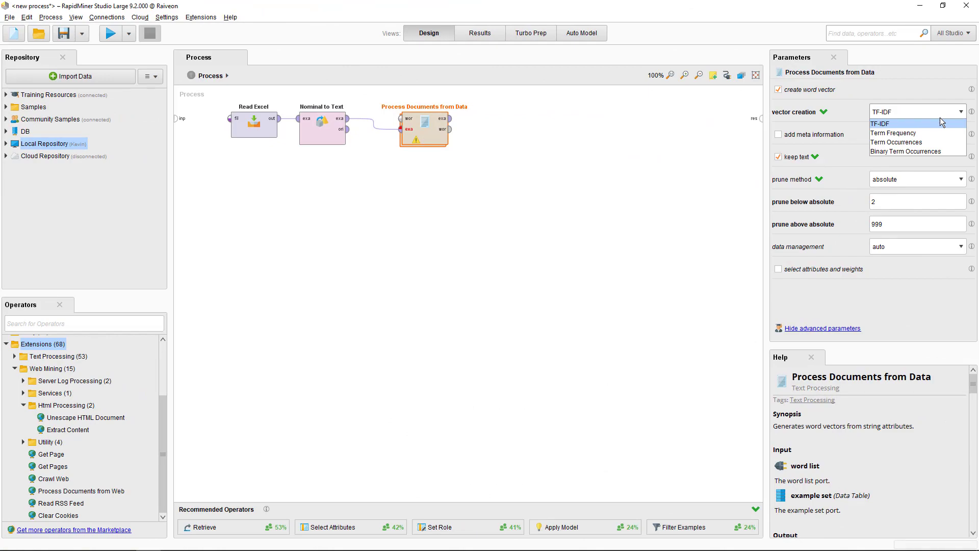
left_click(944, 133)
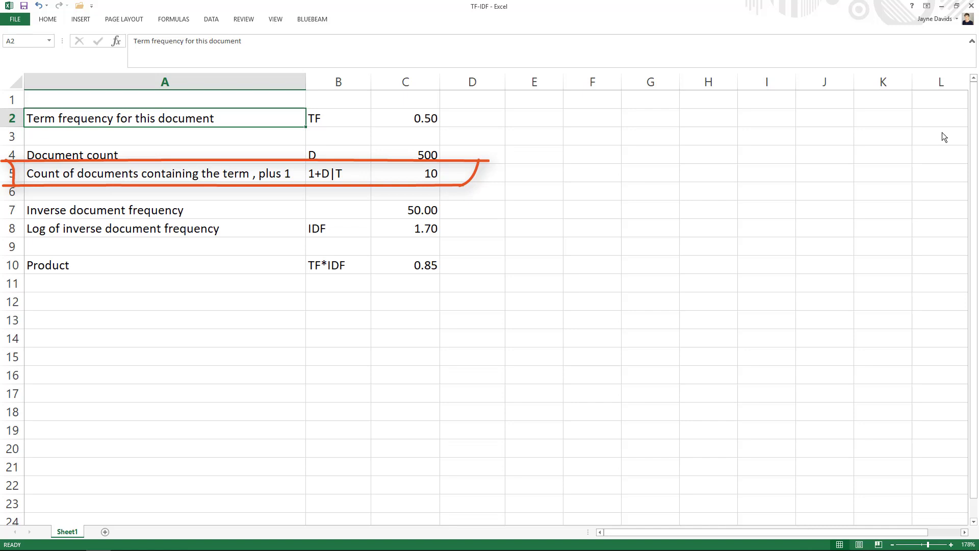
- Enter =10+1 in C5 so C7's =C4/C5 gives 45.45 and TF×IDF 0.83
double_click(413, 173)
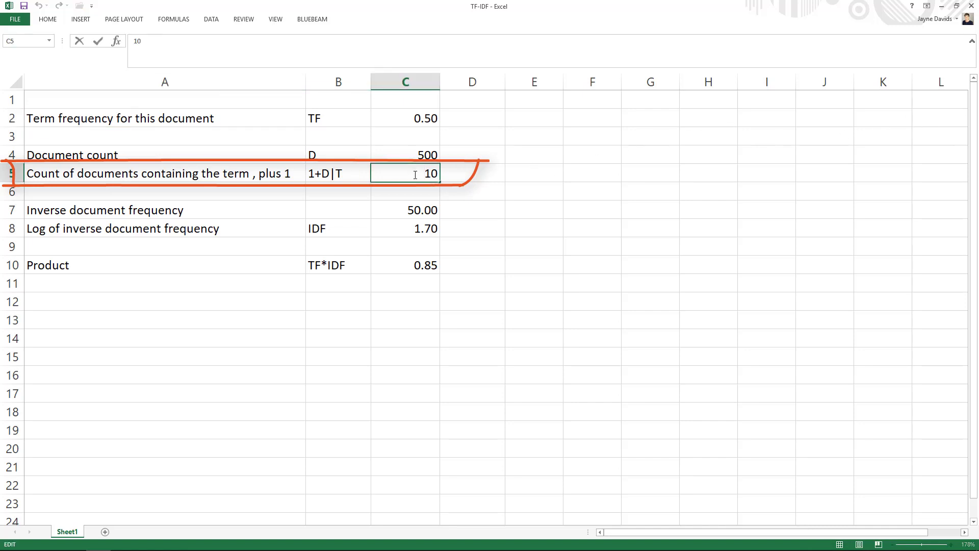
type("=10+1")
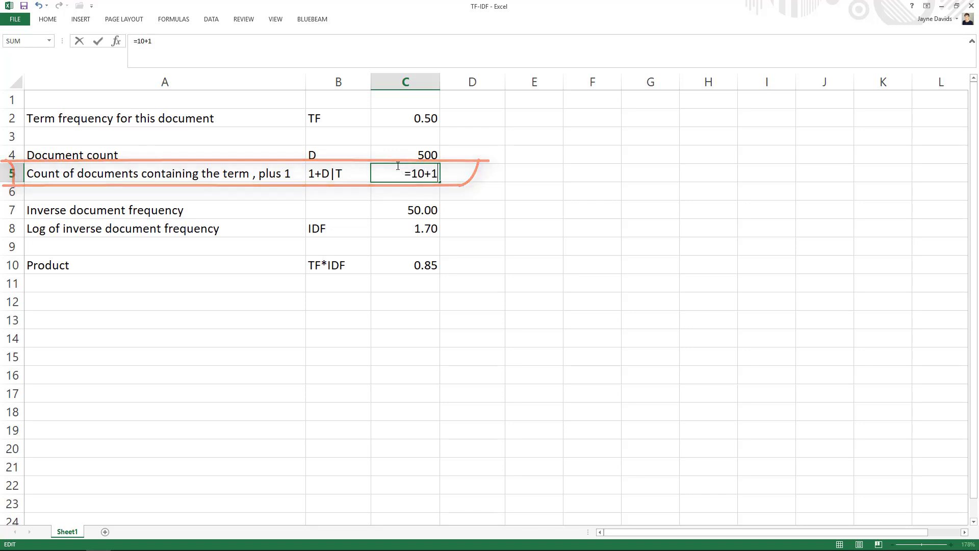
key("Tab")
double_click(391, 211)
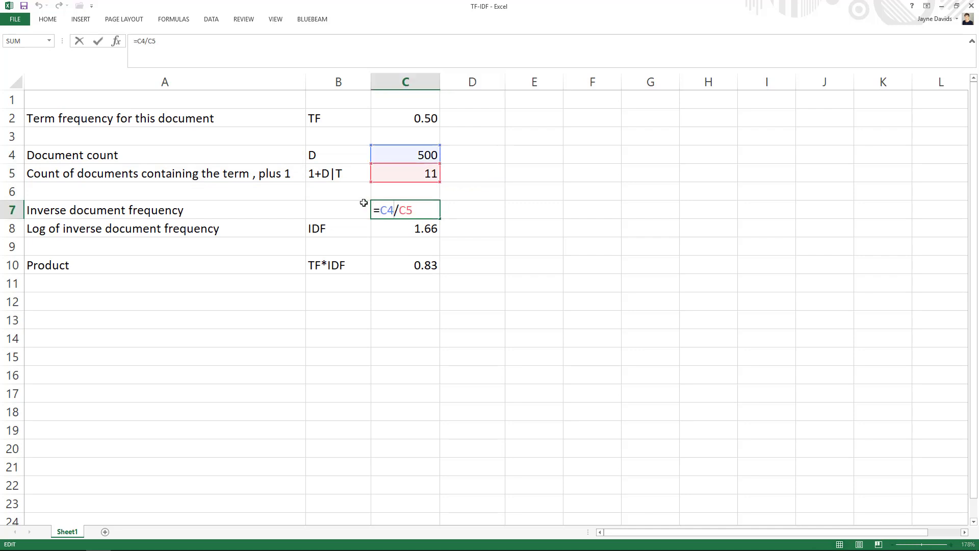
left_click(384, 233)
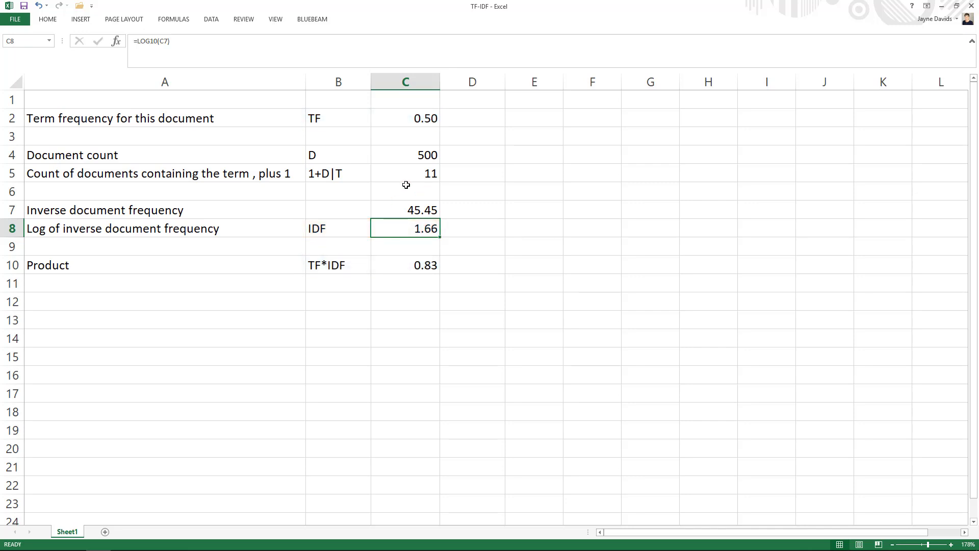
- Try a term frequency of 0.9 in C2, then restore it to 0.5
left_click(432, 117)
double_click(432, 117)
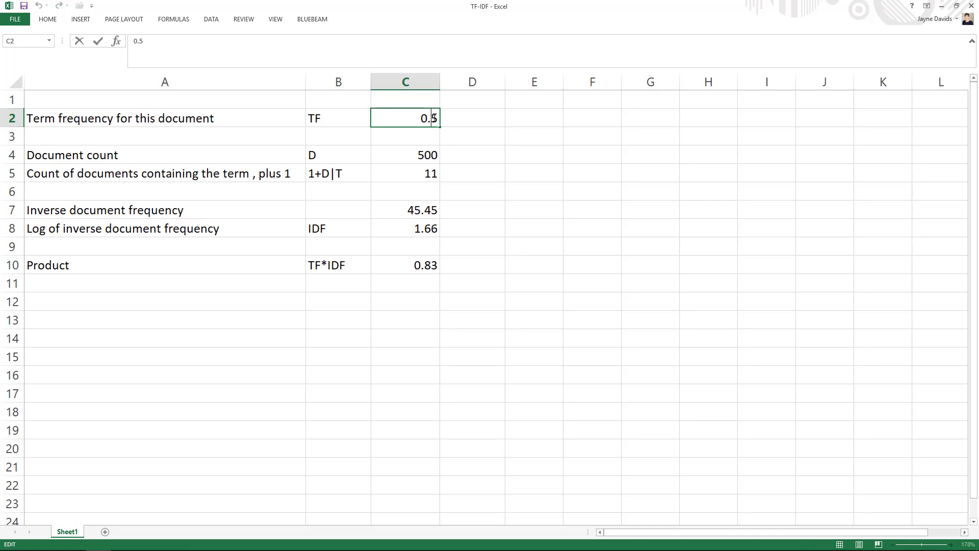
key("BackSpace")
type("9")
key("Tab")
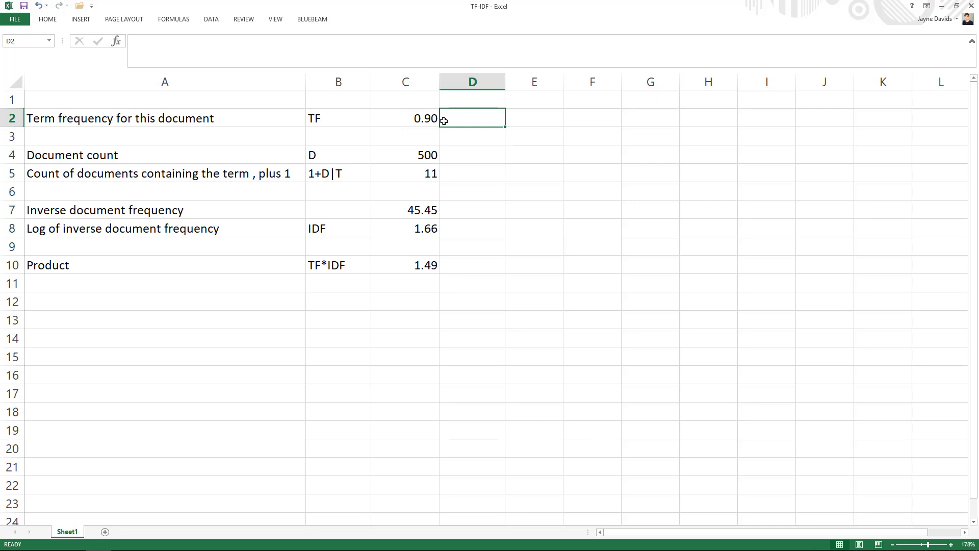
double_click(431, 118)
key("BackSpace")
key("BackSpace")
key("BackSpace")
type("0.5")
key("Tab")
- Replace C5's =10+1 with 400, giving IDF 0.10 and TF×IDF 0.05
double_click(411, 174)
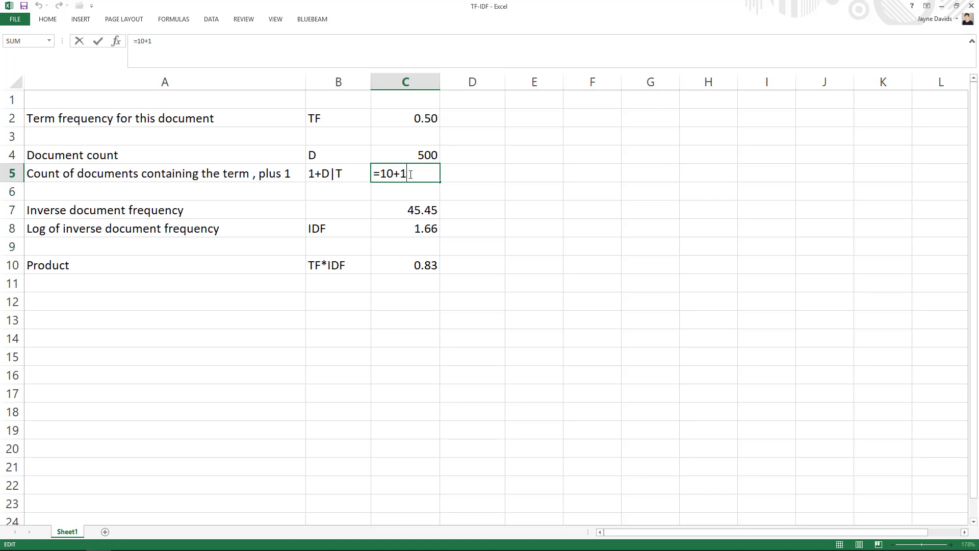
key("BackSpace")
key("BackSpace")
key("BackSpace")
key("BackSpace")
key("BackSpace")
type("400")
key("Tab")
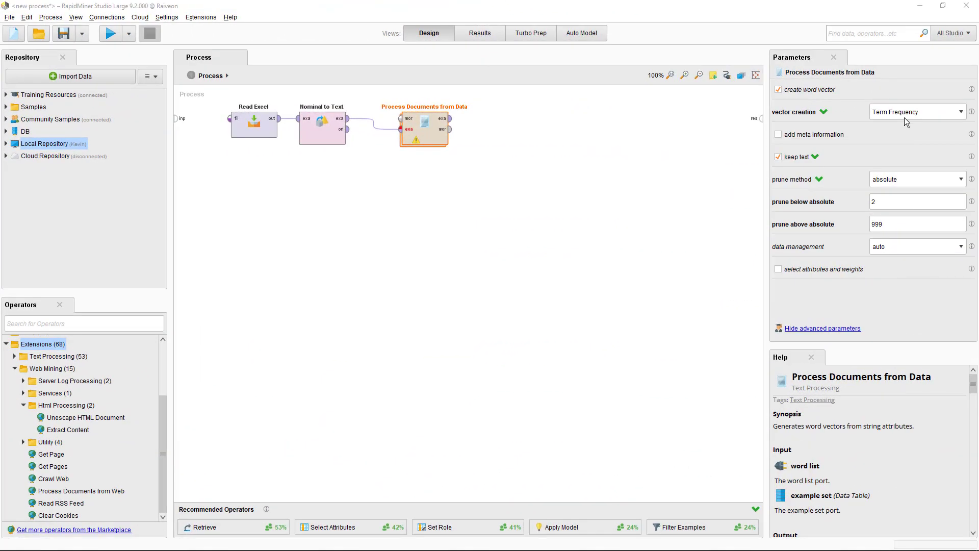
- Restore vector creation to TF-IDF and add Data to Similarity after Process Documents from Data
left_click(907, 113)
left_click(902, 123)
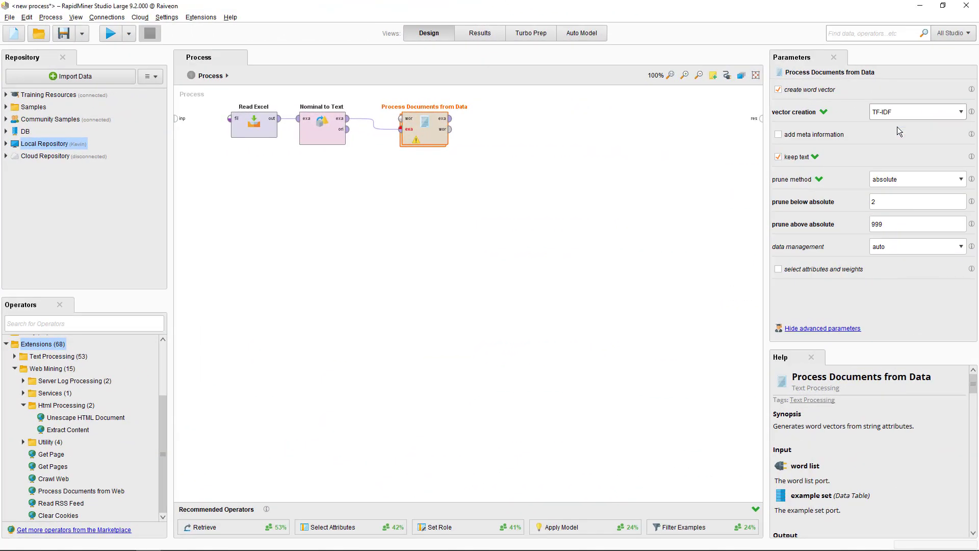
left_click(85, 323)
type("DaS")
left_click_drag(72, 365, 383, 206)
left_click_drag(497, 114, 500, 117)
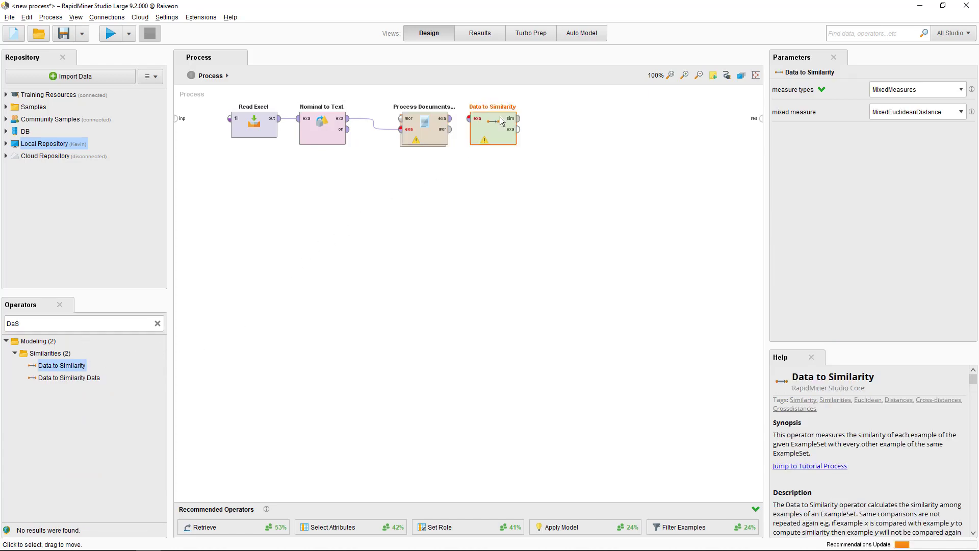
- Set Data to Similarity to NumericalMeasures with CosineSimilarity
left_click(923, 90)
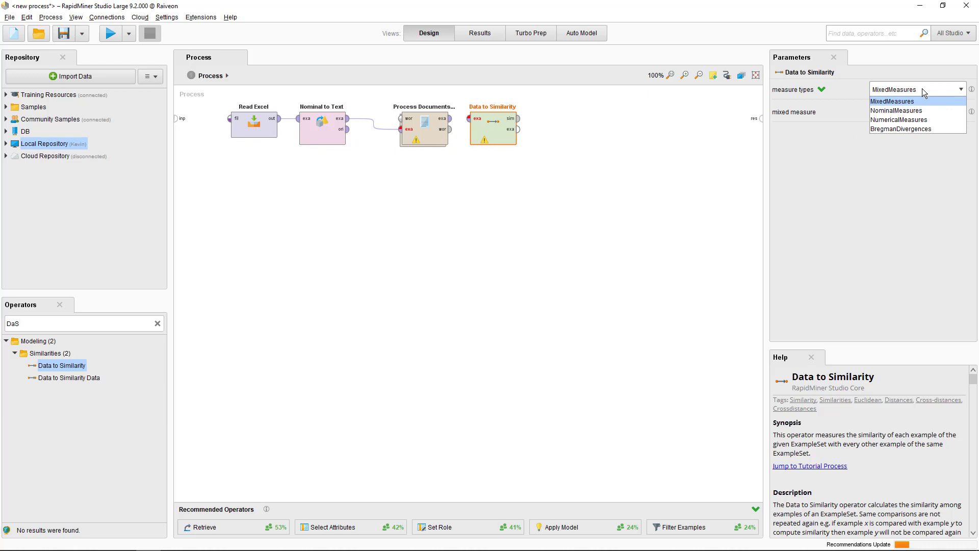
left_click(932, 121)
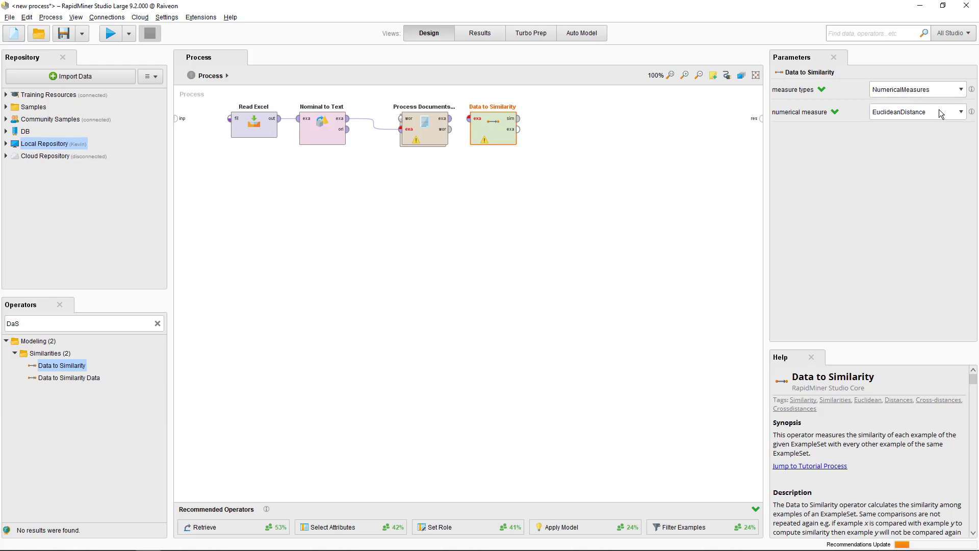
left_click(941, 113)
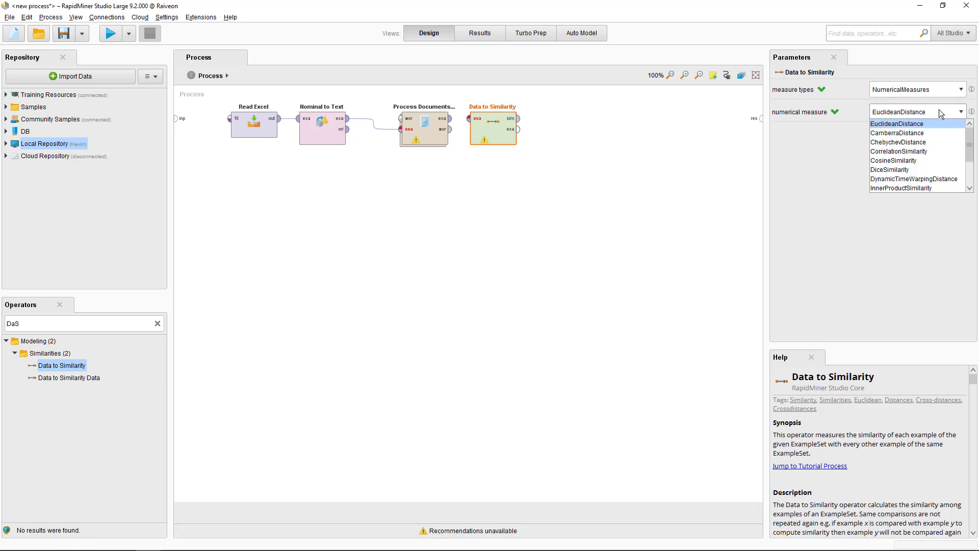
left_click(920, 164)
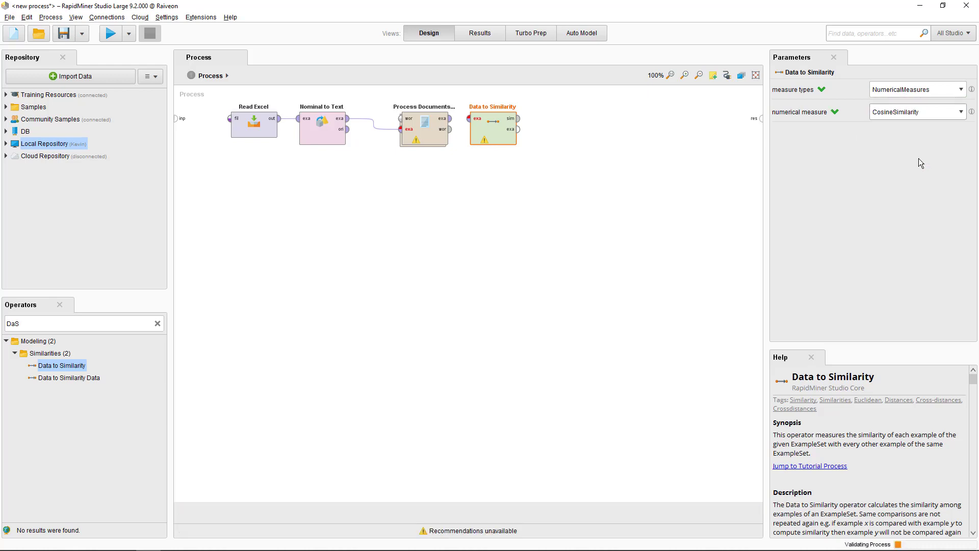
- Connect Process Documents' exa output into Data to Similarity and its sim output to results
left_click(443, 124)
left_click(466, 123)
left_click(517, 120)
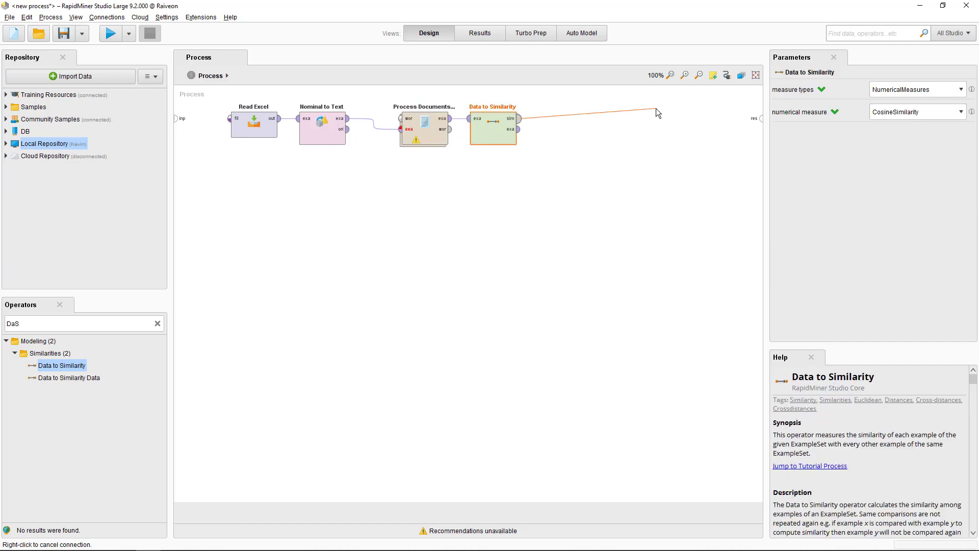
left_click(759, 127)
left_click(518, 129)
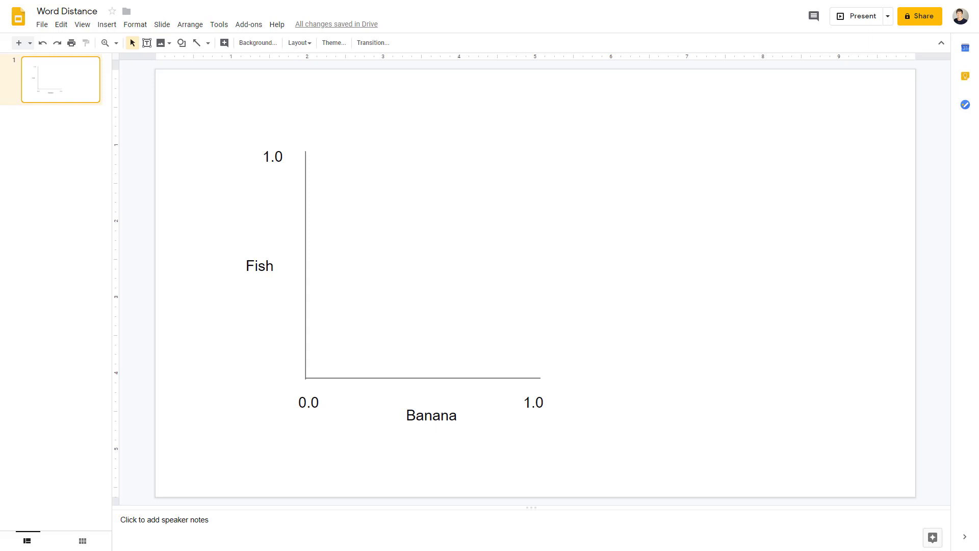
- Add an orange dot labelled 'Doc 1' near the top of the Fish axis
left_click(182, 43)
mouse_move(245, 61)
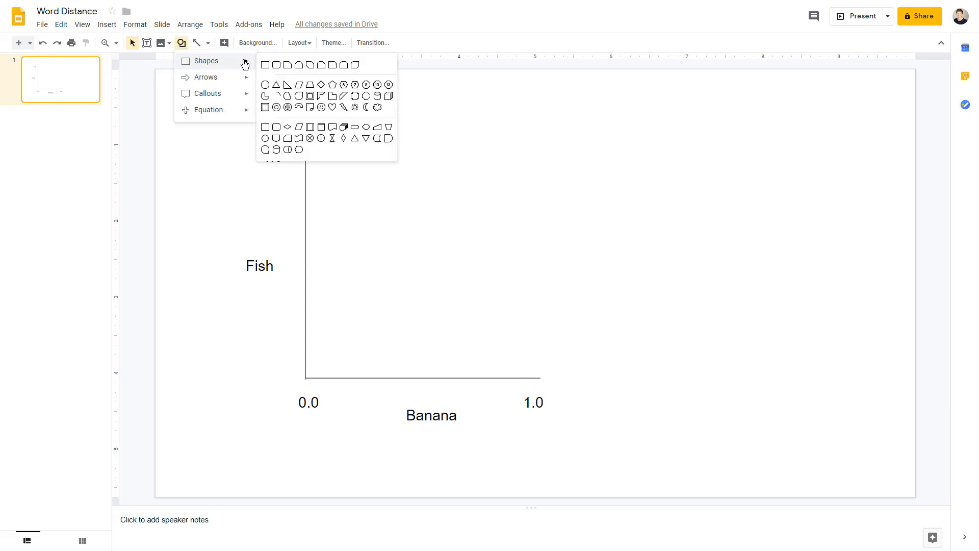
left_click(266, 85)
left_click_drag(325, 150, 332, 158)
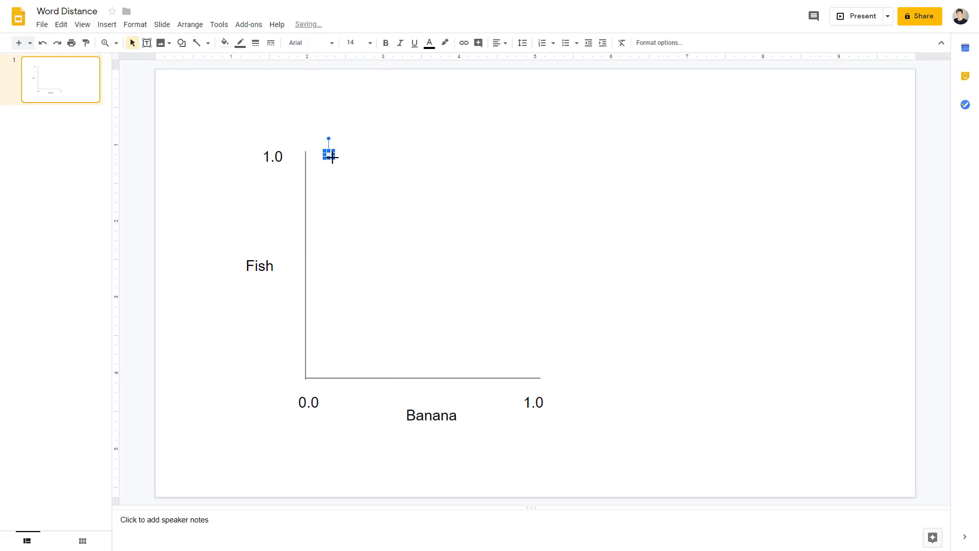
left_click(225, 43)
left_click(246, 107)
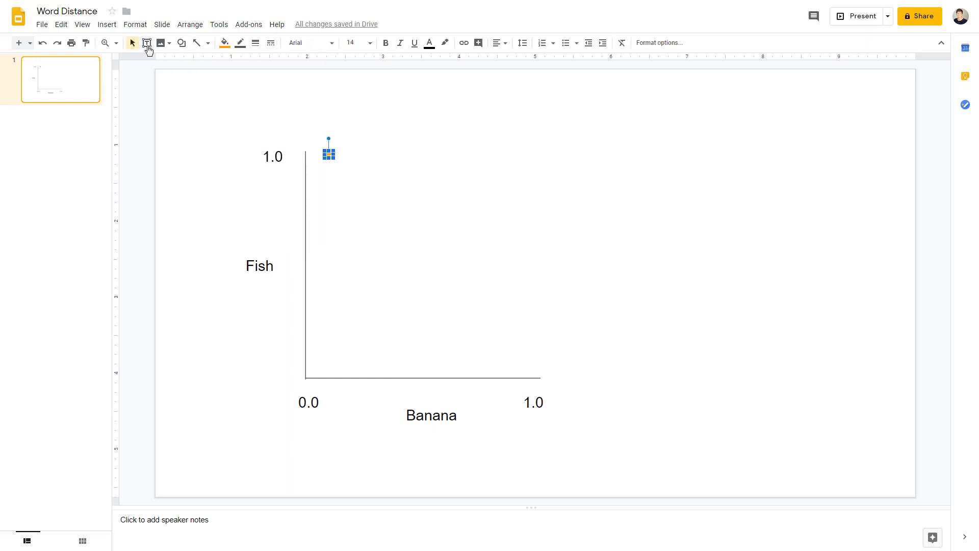
left_click(148, 44)
left_click(313, 126)
type("Doc 1")
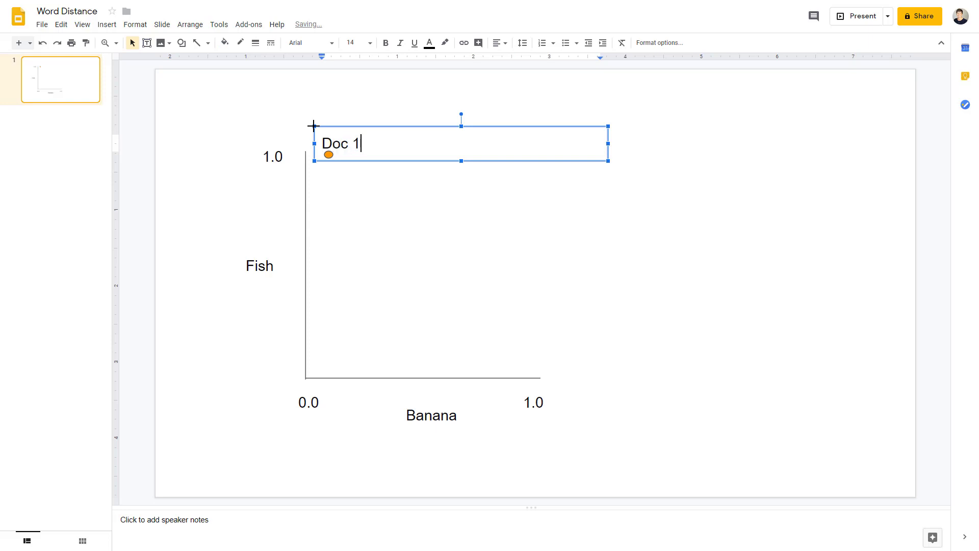
left_click(307, 126)
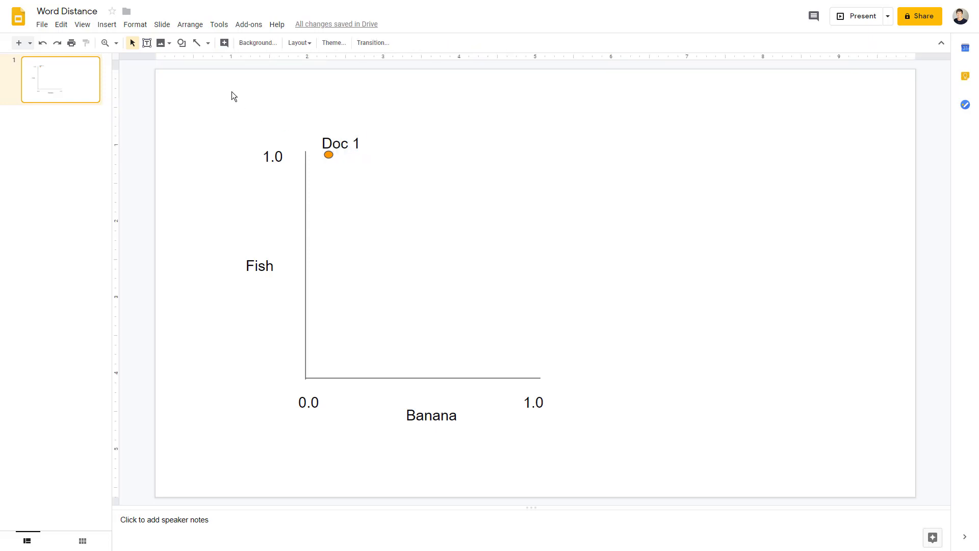
- Add a cyan dot labelled 'Doc 2' near the Banana 1.0 end
left_click(181, 43)
mouse_move(203, 61)
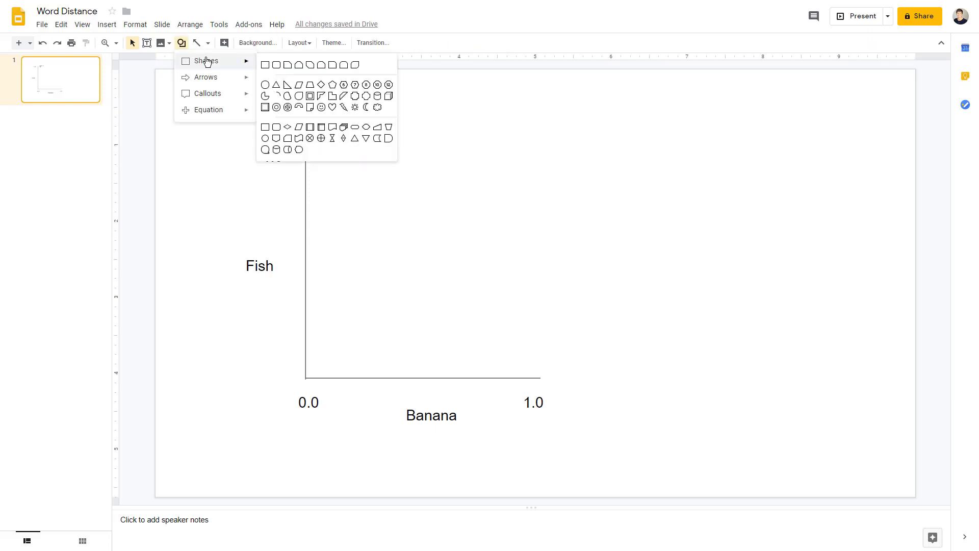
left_click(265, 85)
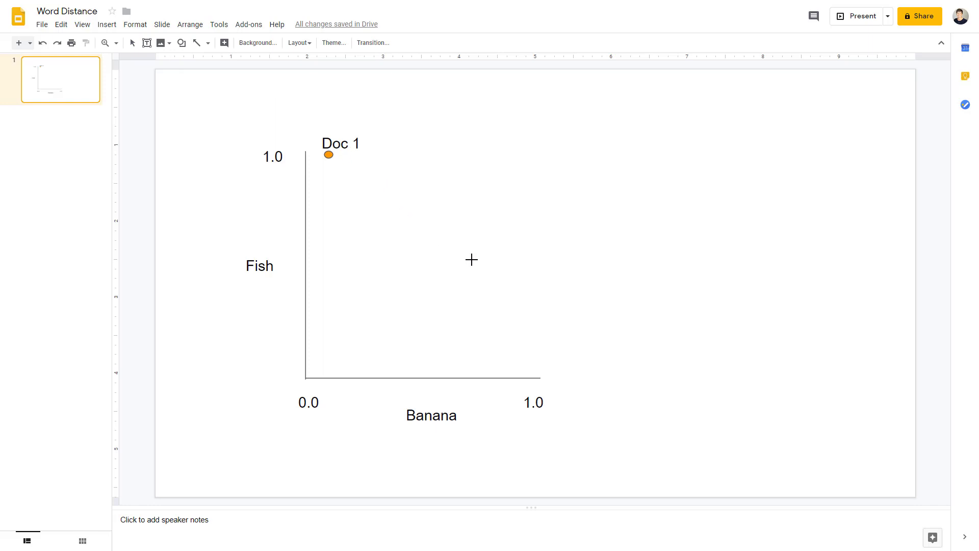
left_click_drag(517, 263, 529, 273)
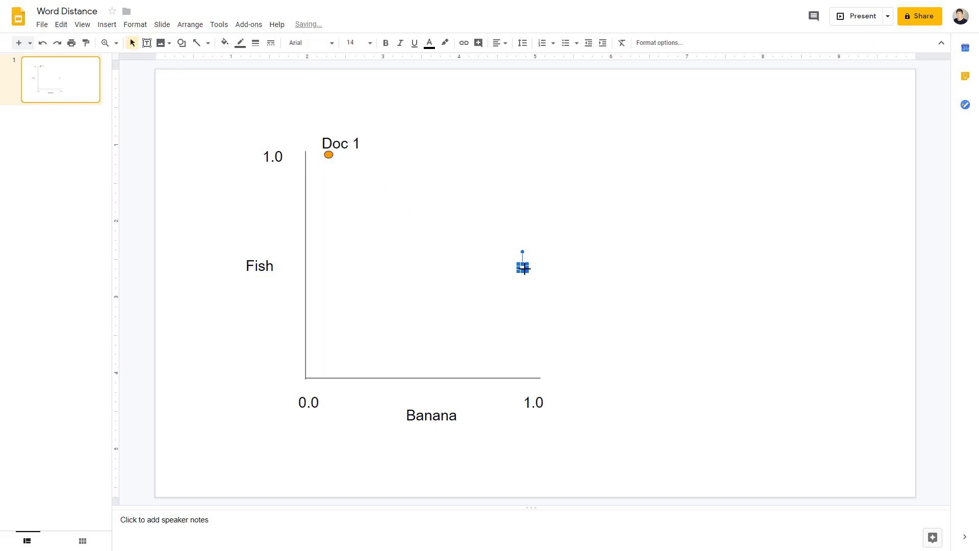
left_click(224, 45)
left_click(276, 110)
left_click(147, 43)
left_click(509, 243)
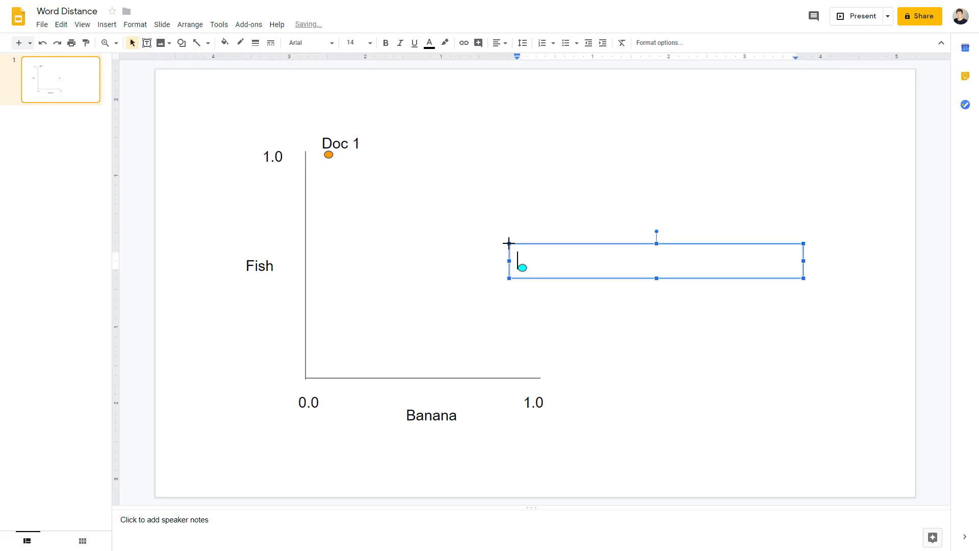
type("Doc 2")
left_click_drag(517, 244, 517, 240)
left_click(482, 262)
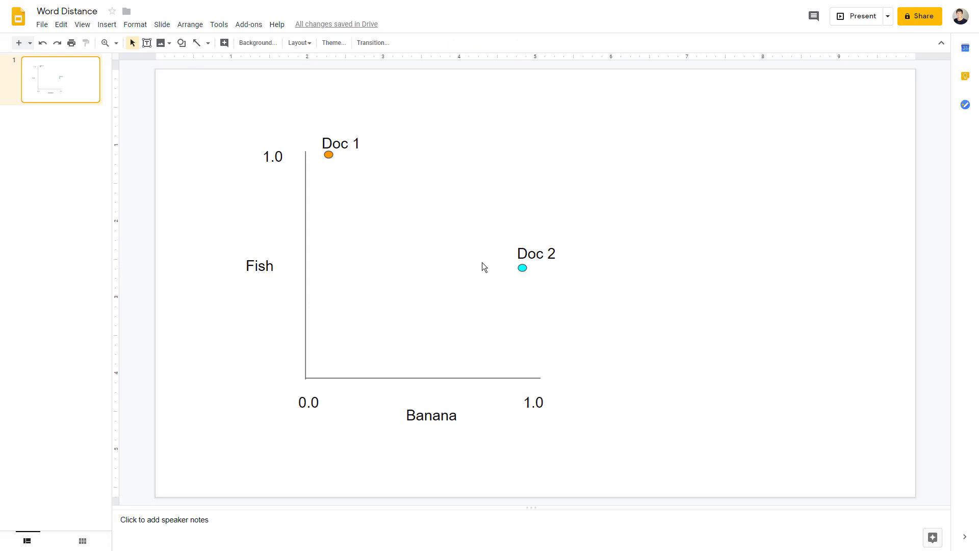
- Add a red dot labelled 'Doc 3' between Doc 1 and Doc 2
left_click(181, 43)
mouse_move(234, 61)
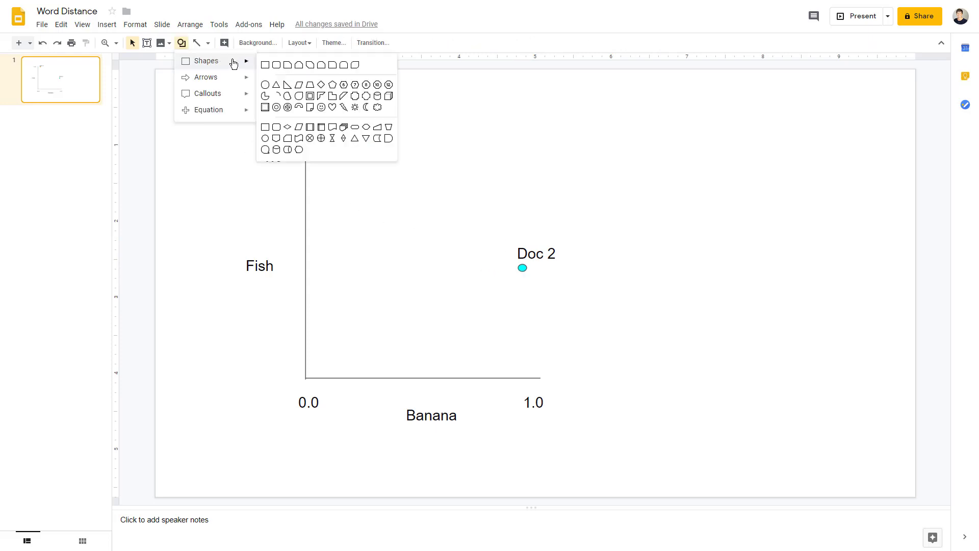
left_click(268, 92)
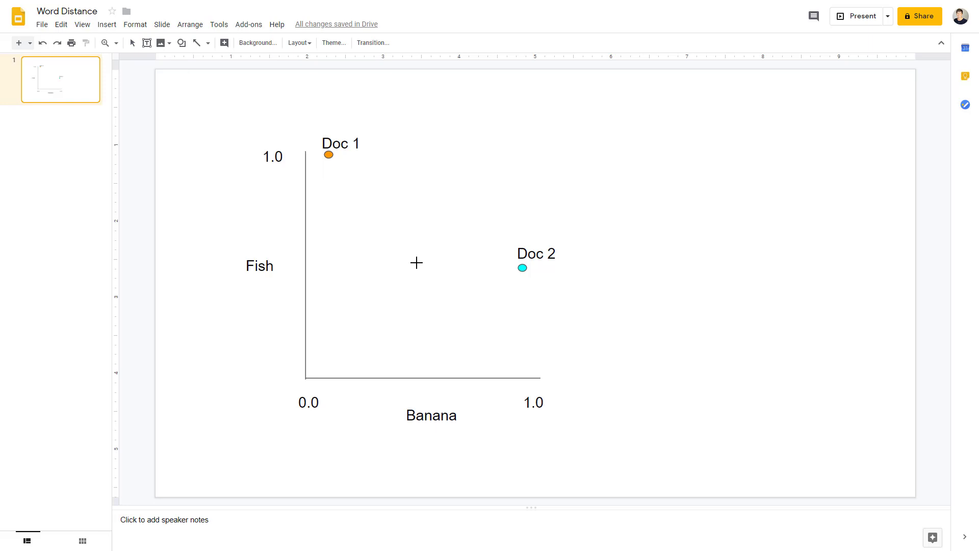
left_click_drag(417, 263, 424, 270)
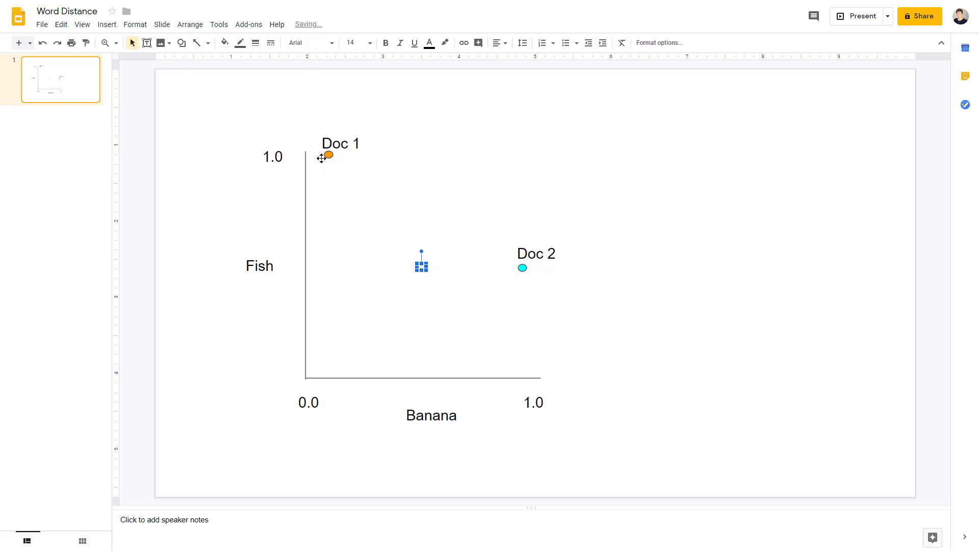
left_click(225, 43)
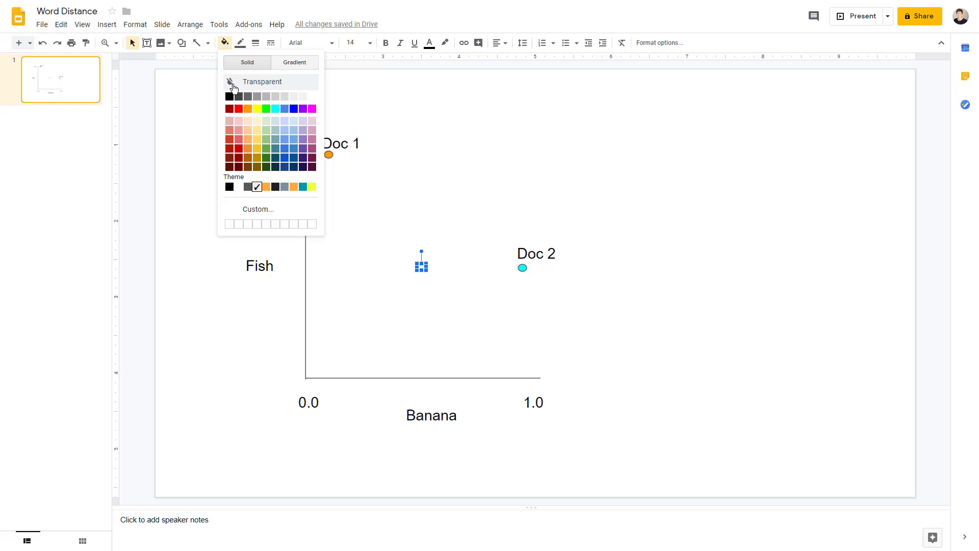
left_click(239, 108)
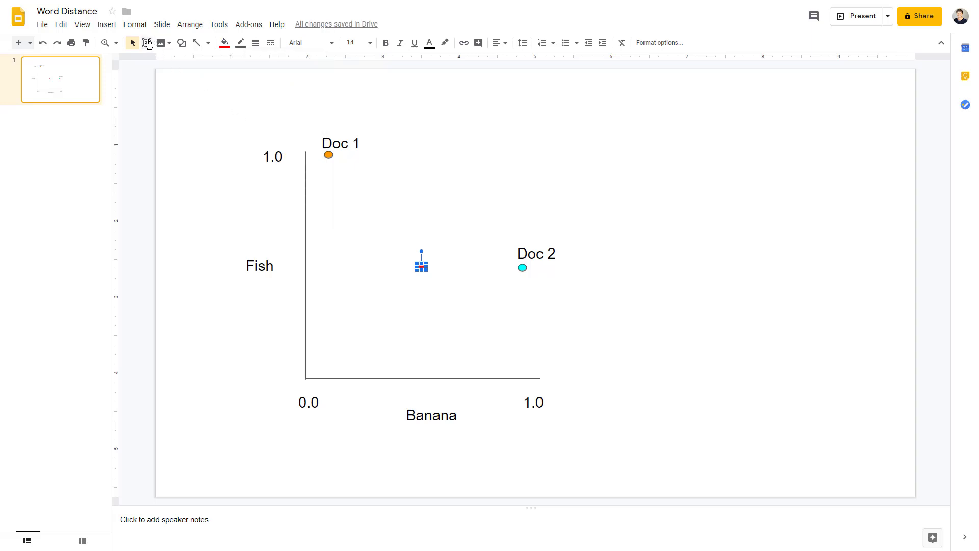
left_click(147, 42)
left_click(393, 240)
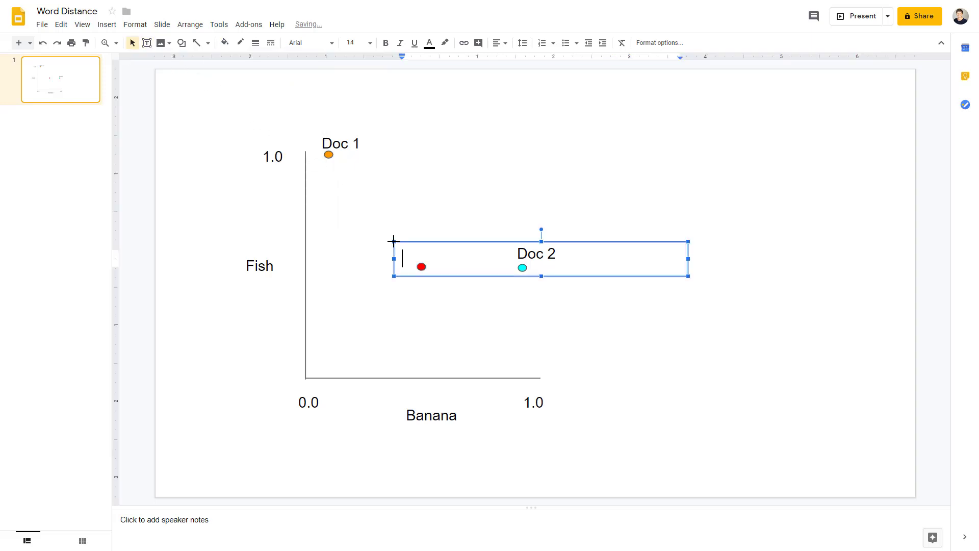
type("Doc 3")
left_click(392, 238)
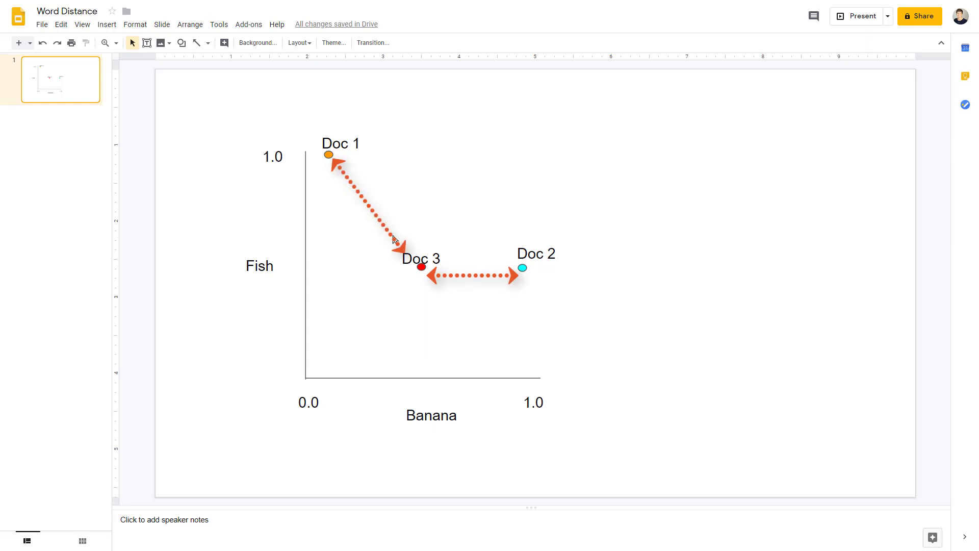
- Draw three lines from the axes origin to the Doc 1, Doc 3 and Doc 2 dots
left_click(198, 47)
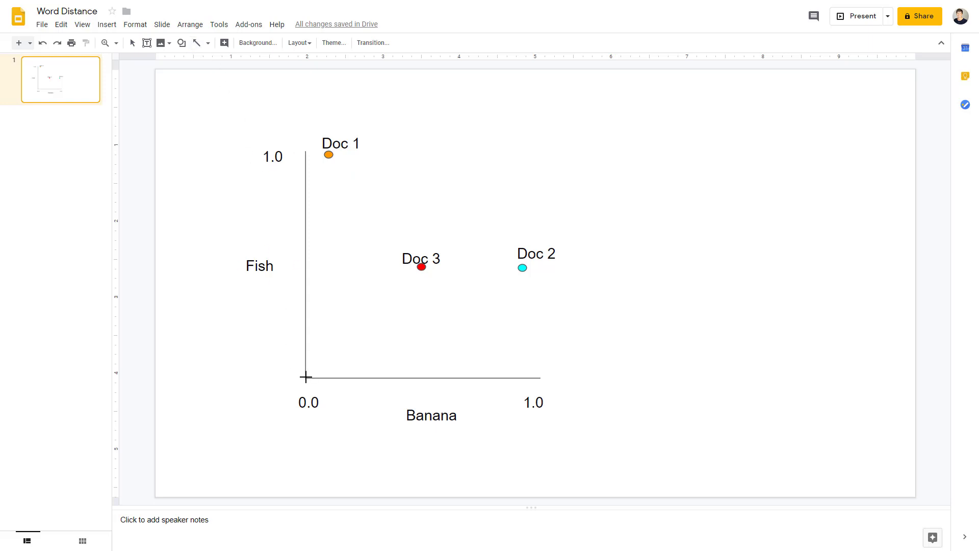
left_click_drag(306, 378, 327, 162)
left_click(197, 45)
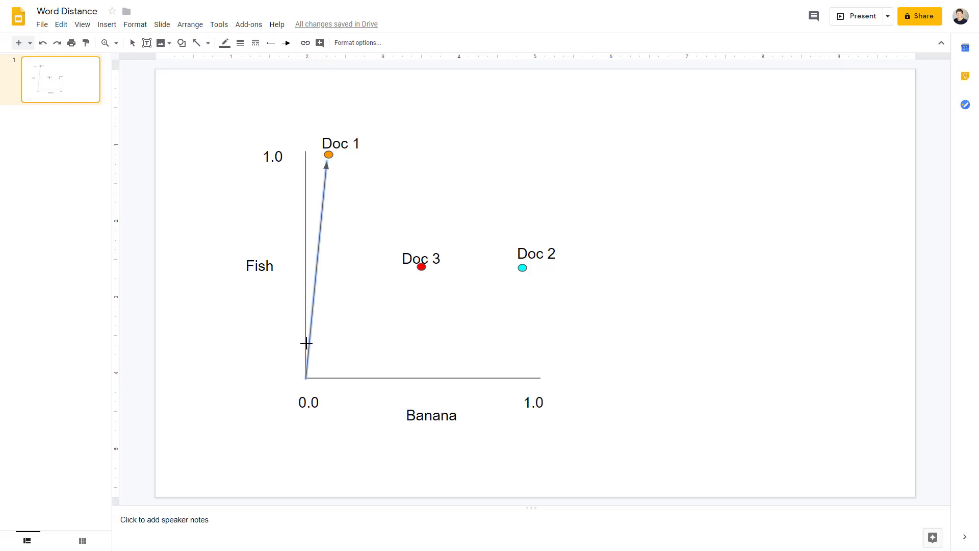
left_click_drag(306, 378, 419, 273)
left_click(195, 47)
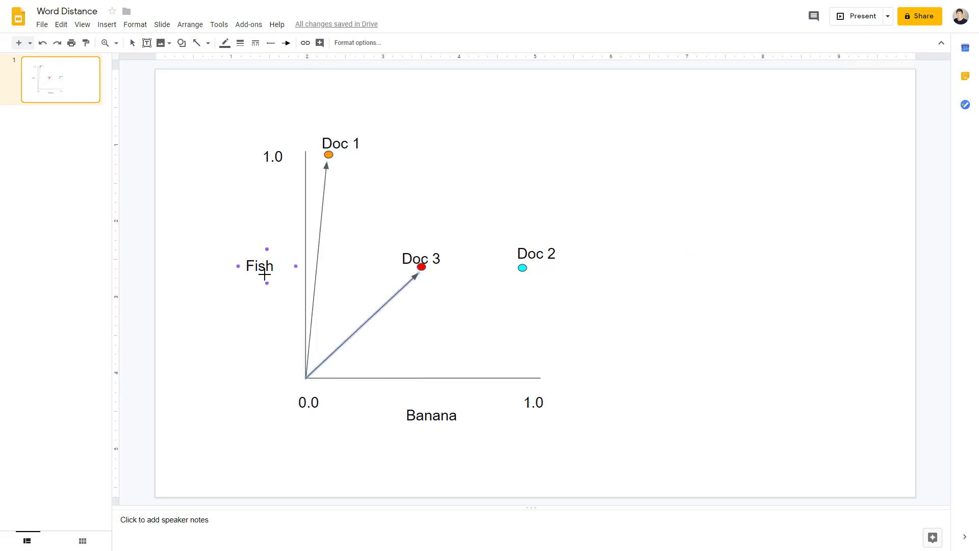
left_click_drag(306, 377, 515, 273)
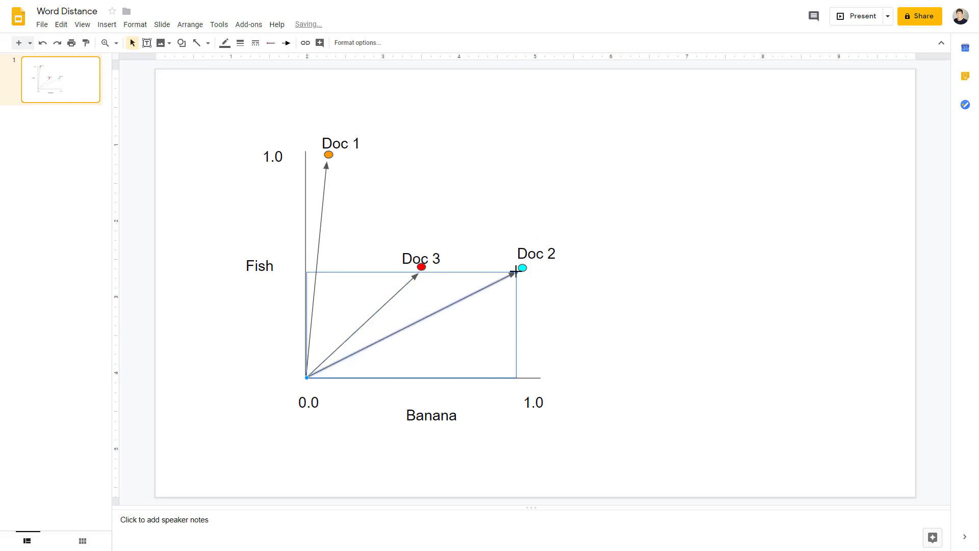
key("Escape")
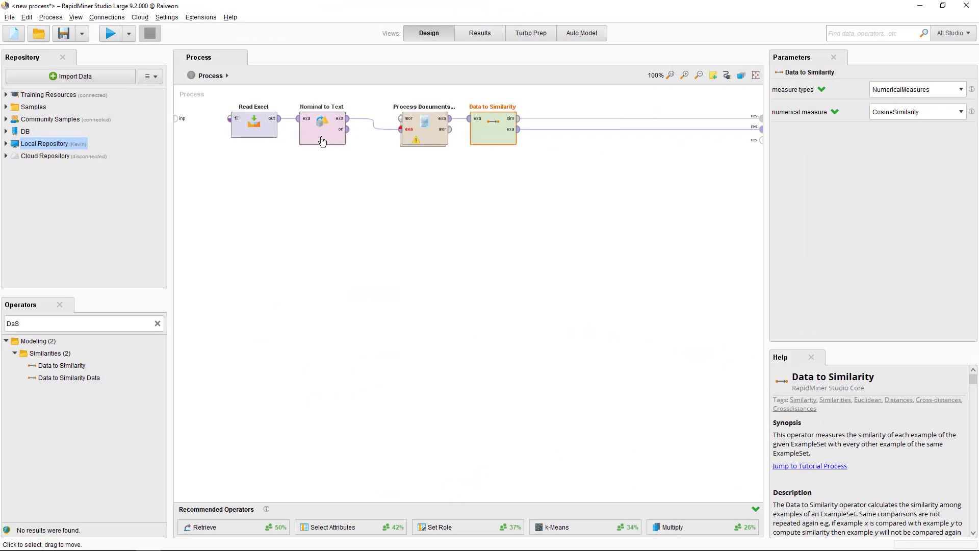
- Insert Sample between Read Excel and Nominal to Text with sample size 50, then run the process
left_click_drag(323, 141, 356, 141)
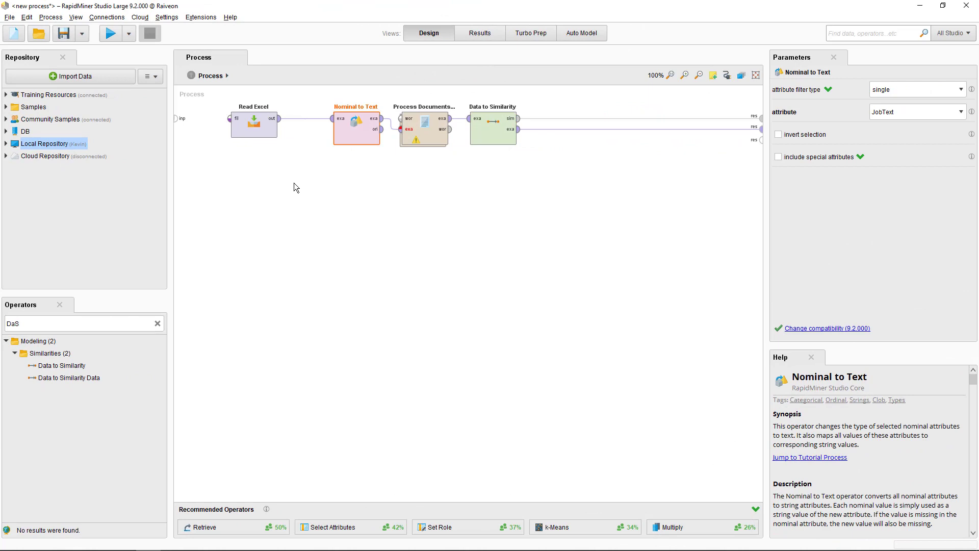
left_click(158, 324)
type("Sampl")
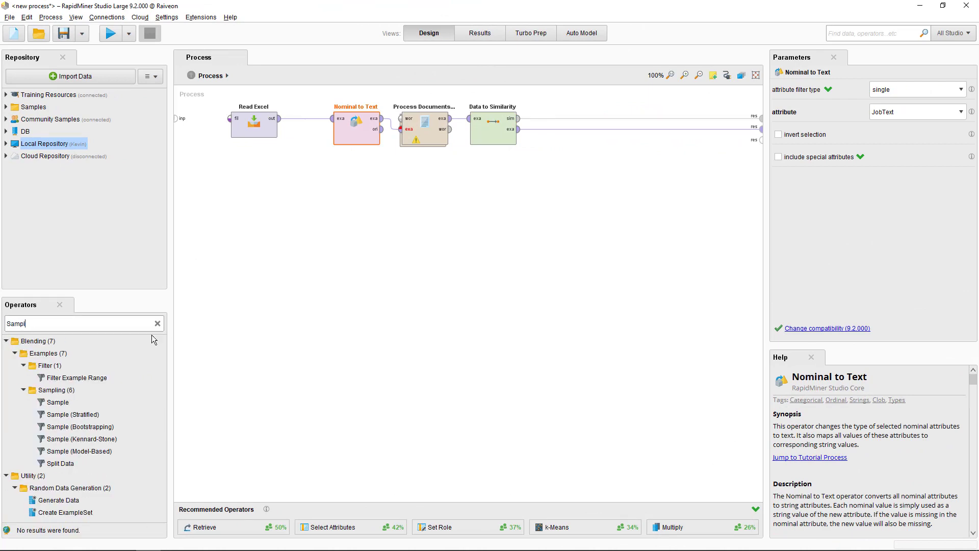
left_click_drag(58, 402, 293, 115)
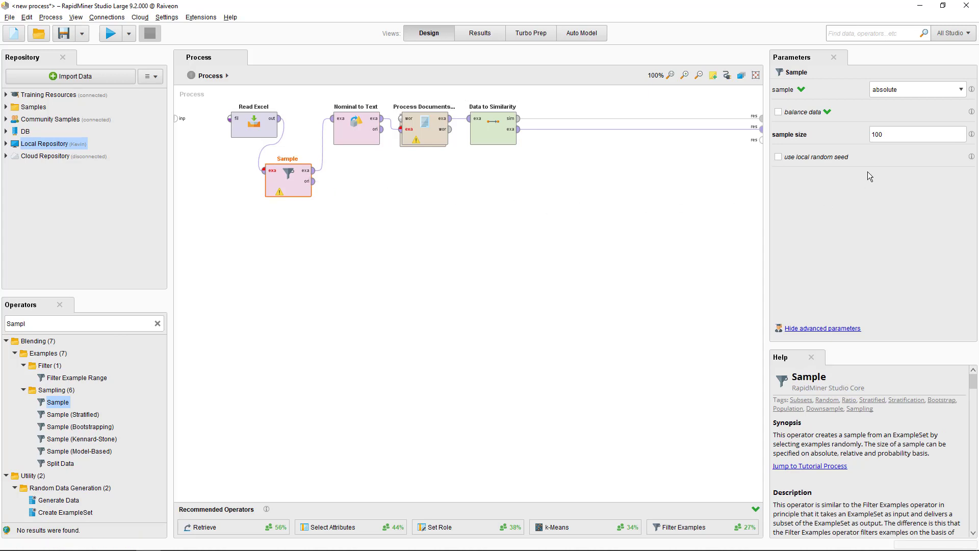
left_click(898, 132)
left_click(110, 33)
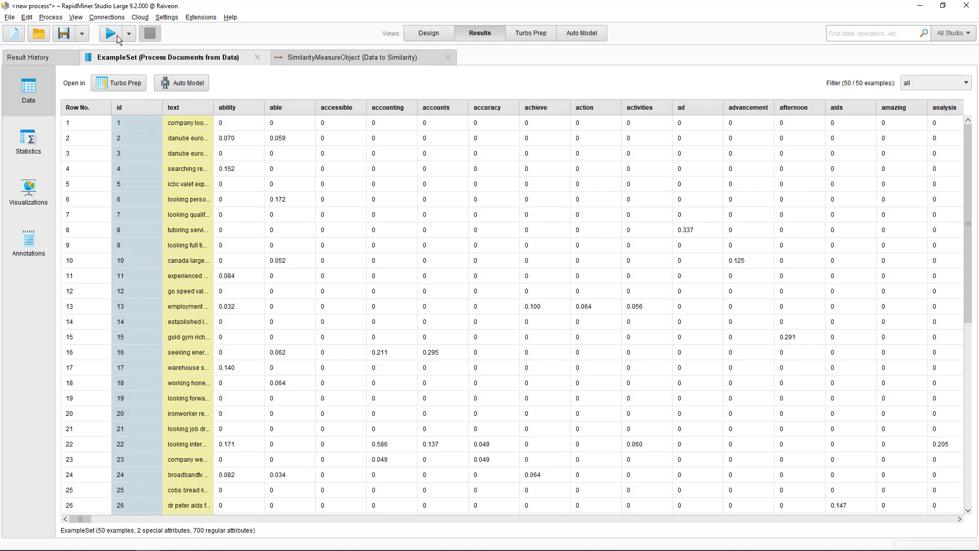
- Sort the document-pair similarities descending so documents 36 and 38 (0.989) rank first
left_click(297, 59)
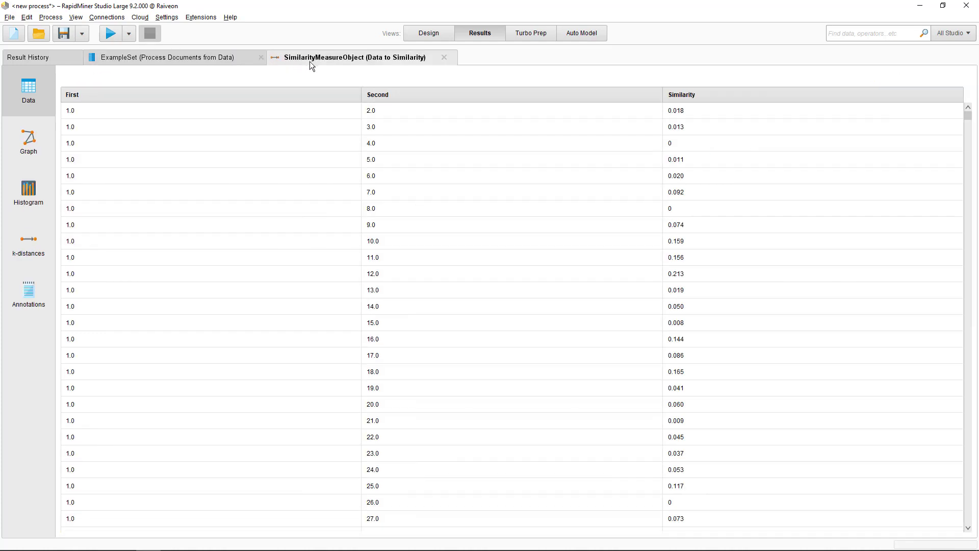
left_click(731, 93)
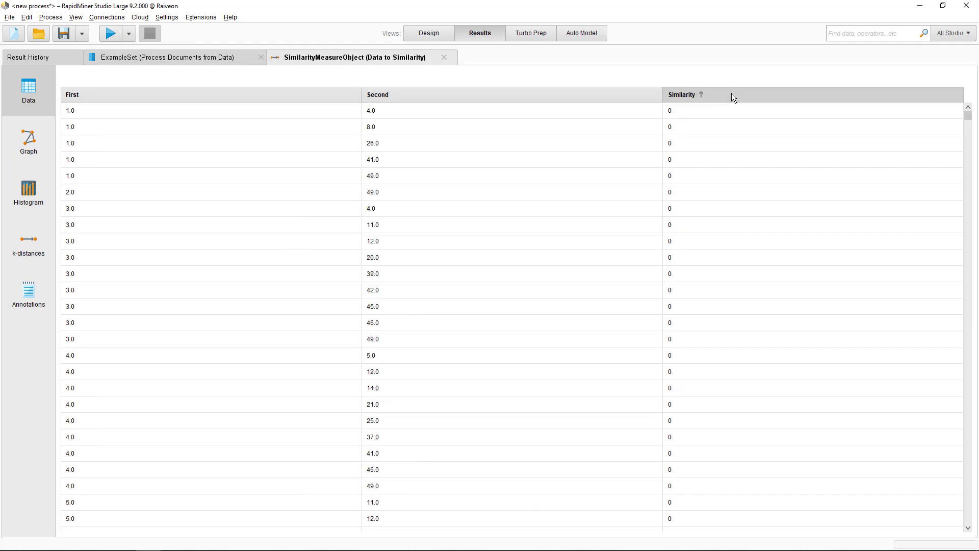
left_click(731, 97)
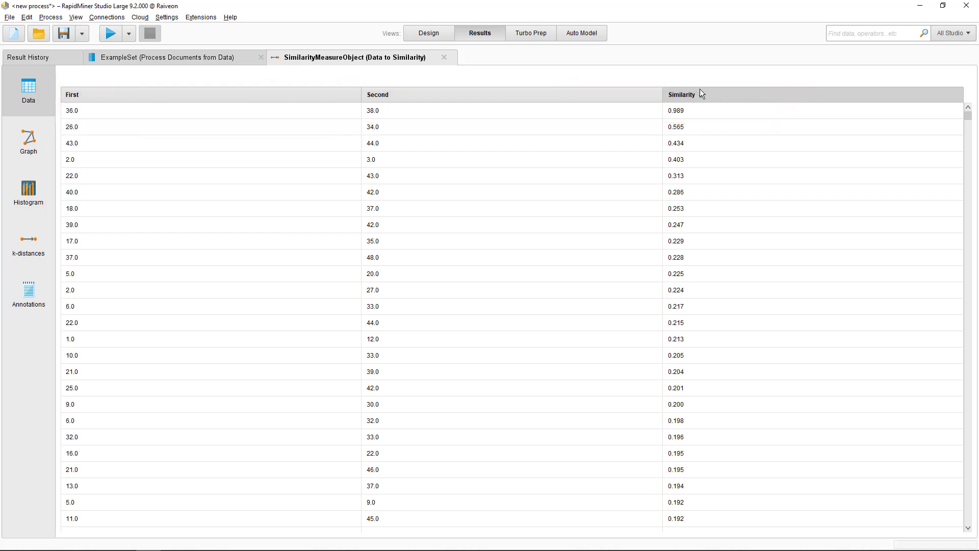
- Widen the ExampleSet text column to show the full job ad texts
left_click(220, 61)
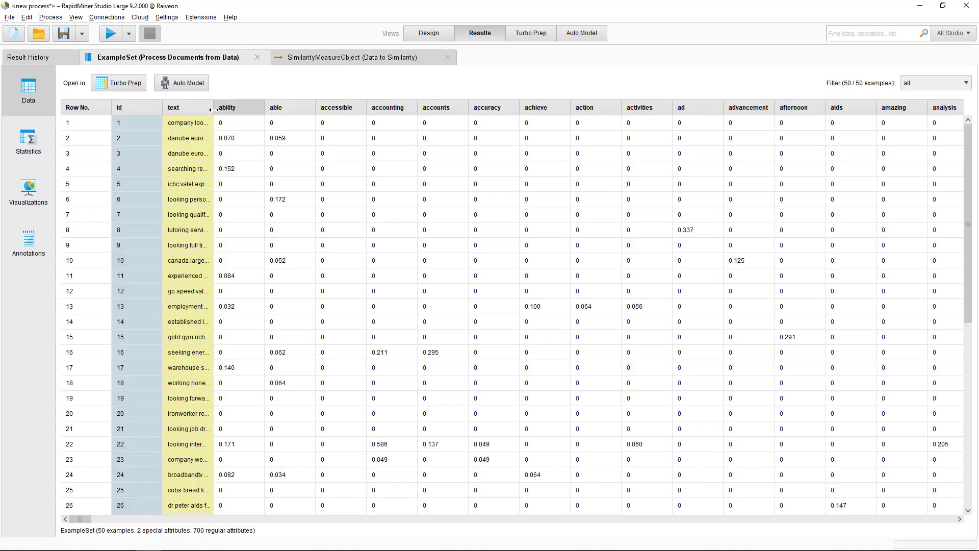
left_click_drag(355, 124, 598, 200)
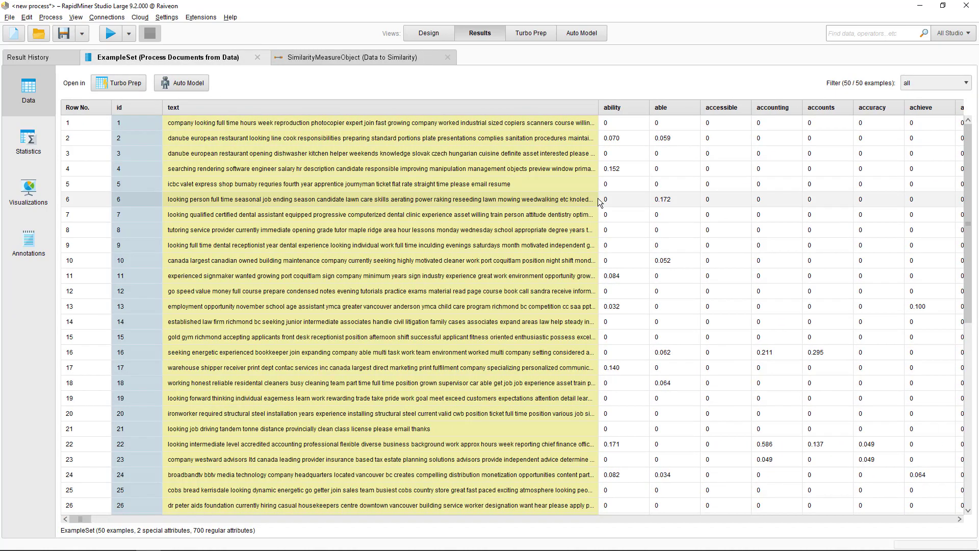
scroll(142, 200, "down", 3)
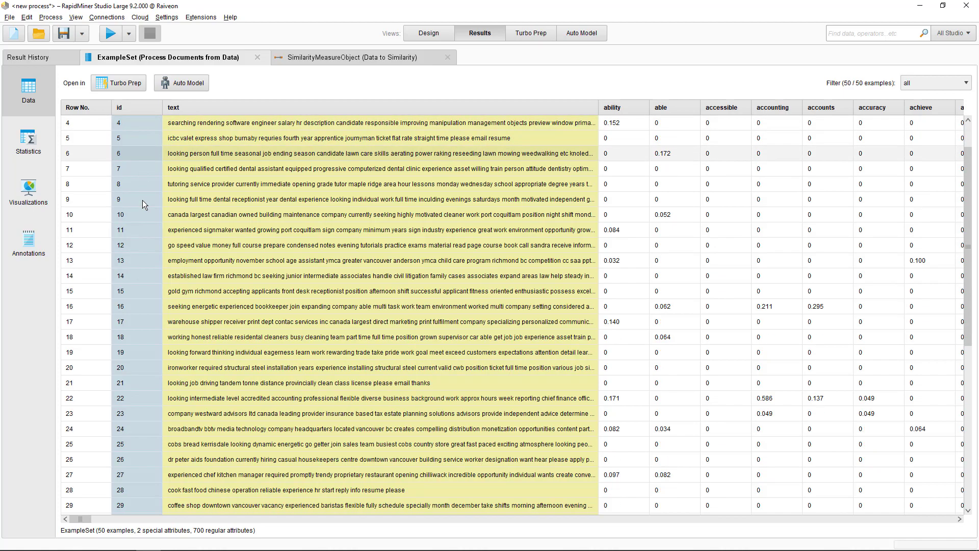
scroll(142, 200, "down", 5)
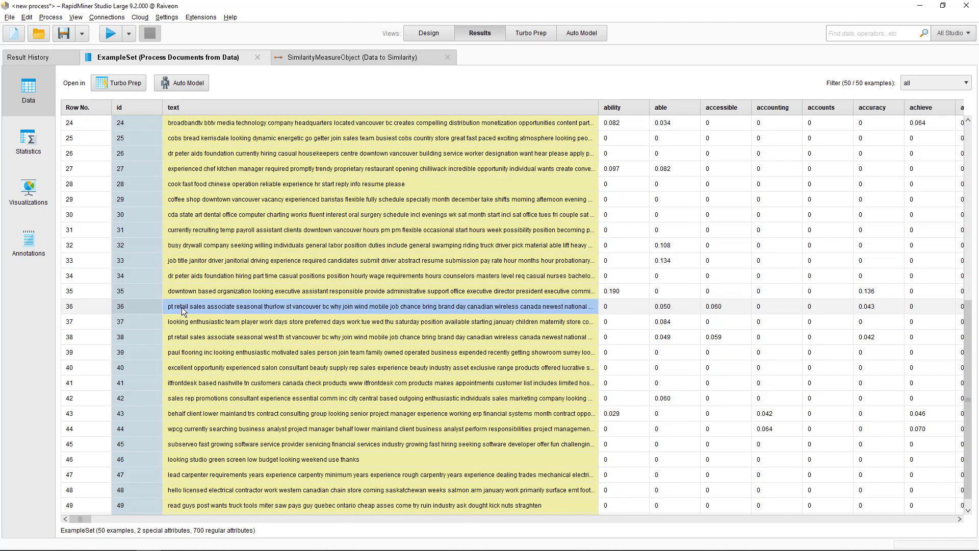
mouse_move(182, 309)
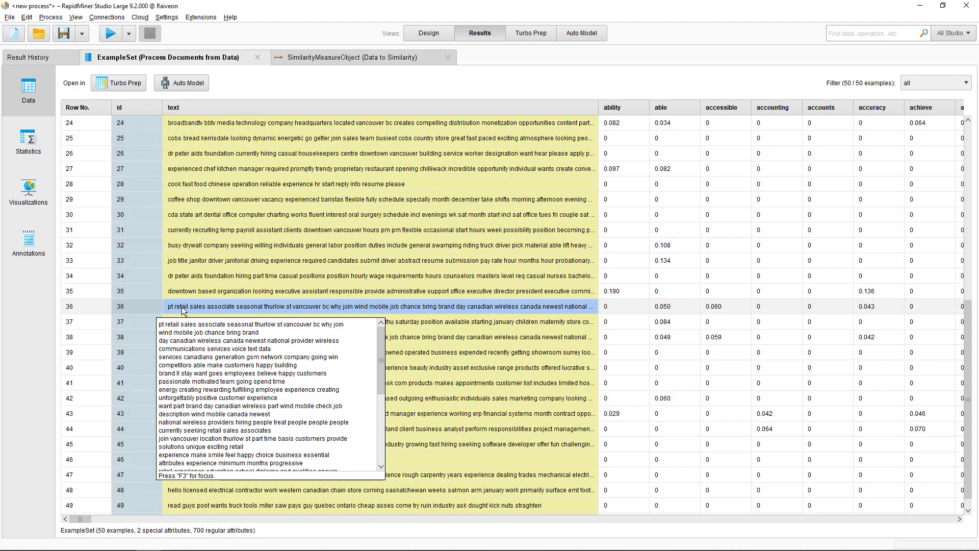
- Paste the full ad texts of rows 36 and 38 into Notepad, one above the other, to compare them
key("alt+Tab")
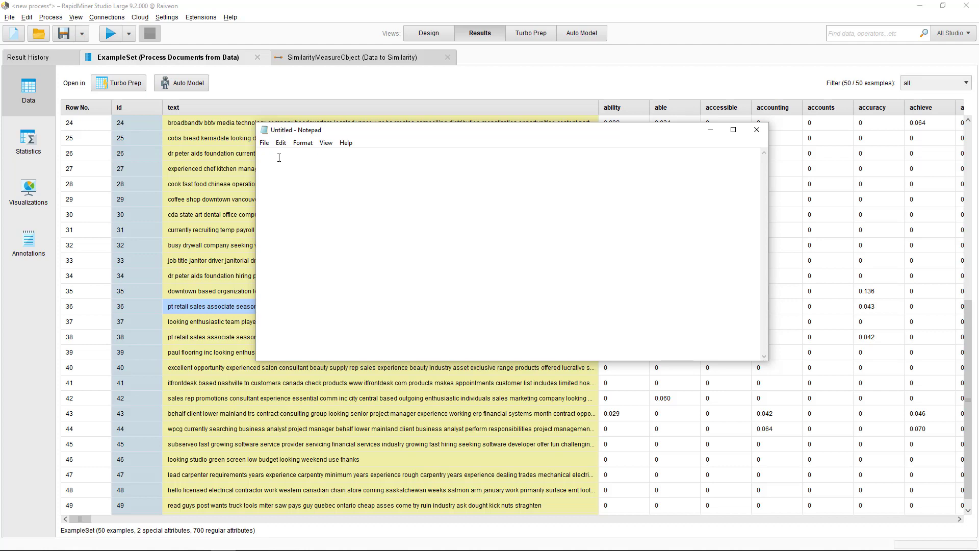
type("pt retail sales associate seasonal thurlow st vancouver bc why join wind mobile job chance bring brand day canadian wireless canada newest national provider wireless communications services voice text data services canadians generation gsm network company going win competitors able make customers happy building brand ll stay want goes employees believe happy customers passionate motivated team going spend time energy creating rewarding fulfilling employee experience creating unforgettably positive customer experience want part brand day canadian wireless part wind mobile check job description wind mobile canada newest national wireless providers hiring people treat people people people currently seeking retail sales associates join vancouver location thurlow st part time basis customers provide solutions unique exciting retail experience make smile feel happy choice business essential attributes experience minimum months progressive retail experience education school diploma ged qualities ensure success customer service provide exceptional customer service customer asks name amazing attitude empower customers sharing knowledge products services positive people person able bring positive energy interacting customers teammates personal ownership entrepreneurial stop shop experience customers accuracy meet store standards focusing sales lifecycle conversational manner continuous change thrive changing environment offering creative solutions social media interest texting tweeting facebook latest gadgets intrigue quick learner learn wireless technology give great customer service fast paced environment wind experience competitive compensation total rewards package fantastic career growth opportunities accessible locations flexible hours job learning development support employee discounts thank applicants interest selected interview contacted please apply www windmobile ca careers attach updated resume creating profile")
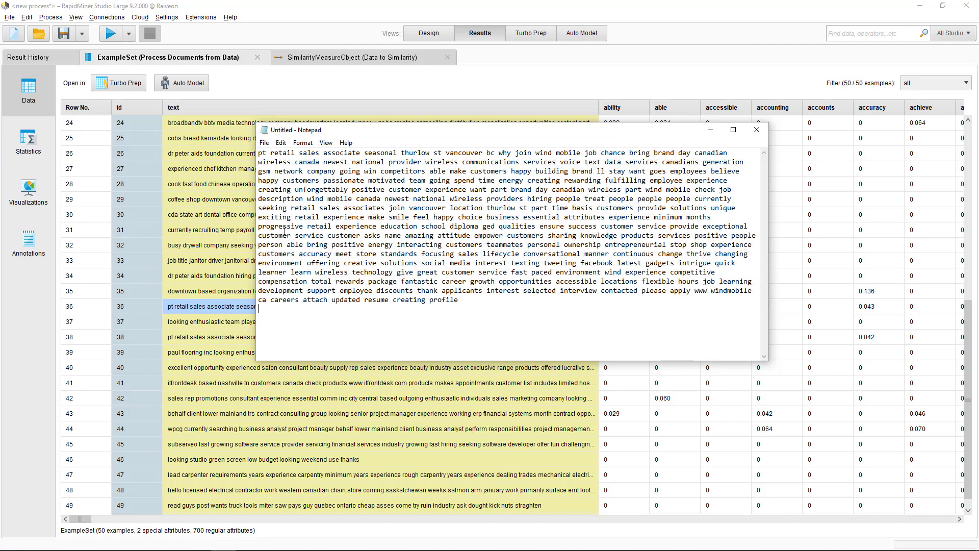
left_click(171, 338)
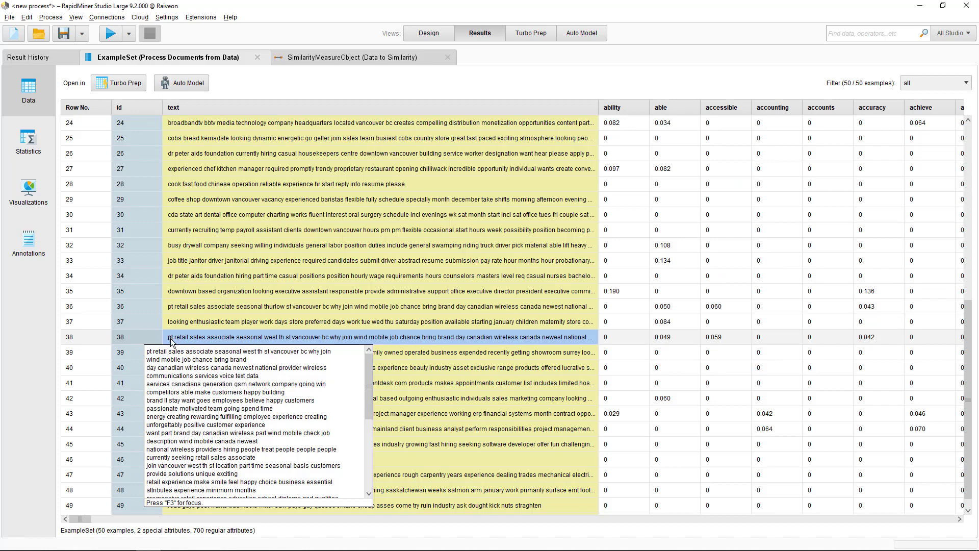
key("alt+Tab")
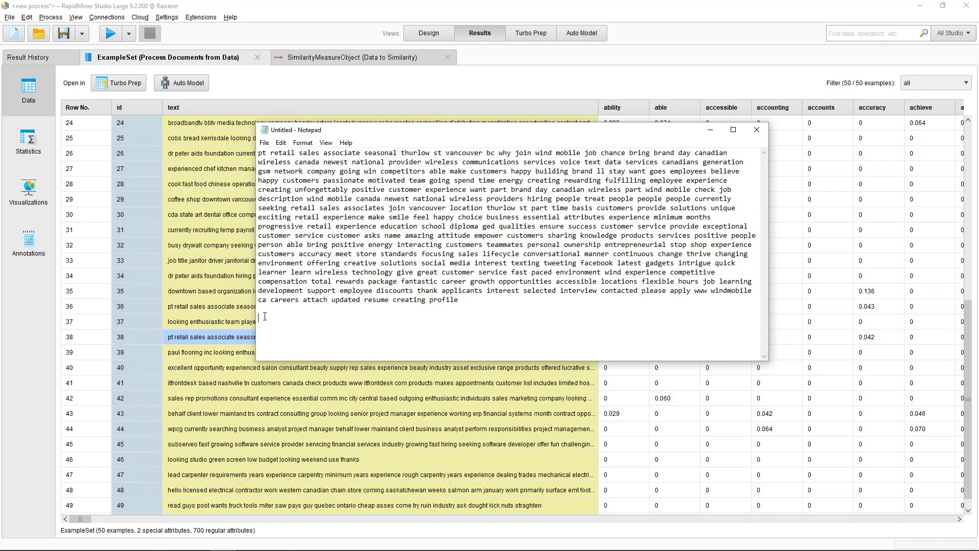
type("pt retail sales associate seasonal west th st vancouver bc why join wind mobile job chance bring brand day canadian wireless canada newest national provider wireless communications services voice text data services canadians generation gsm network company going win competitors able make customers happy building brand ll stay want goes employees believe happy customers passionate motivated team going spend time energy creating rewarding fulfilling employee experience creating unforgettably positive customer experience want part brand day canadian wireless part wind mobile check job description wind mobile canada newest national wireless providers hiring people treat people people people currently seeking retail sales associate join vancouver west th st location part time seasonal basis customers provide solutions unique exciting retail experience make smile feel happy choice business essential attributes experience minimum months progressive retail experience education school diploma ged qualities ensure success customer service provide exceptional customer service customer asks name amazing attitude empower customers sharing knowledge products services positive people person able bring positive energy interacting customers teammates personal ownership entrepreneurial stop shop experience customers accuracy meet store standards focusing sales lifecycle conversational manner continuous change thrive changing environment offering creative solutions social media interest texting tweeting facebook latest gadgets intrigue quick learner learn wireless technology give great customer service fast paced environment wind experience competitive compensation total rewards package fantastic career growth opportunities accessible locations flexible hours job learning development support employee discounts thank applicants interest selected interview contacted please apply www windmobile ca careers remember attach updated resume creating profile")
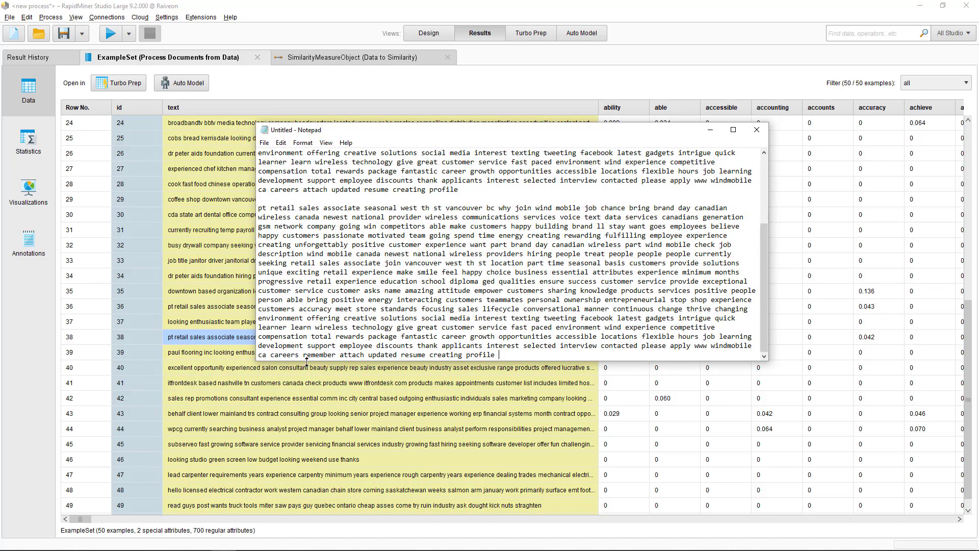
left_click_drag(307, 360, 308, 466)
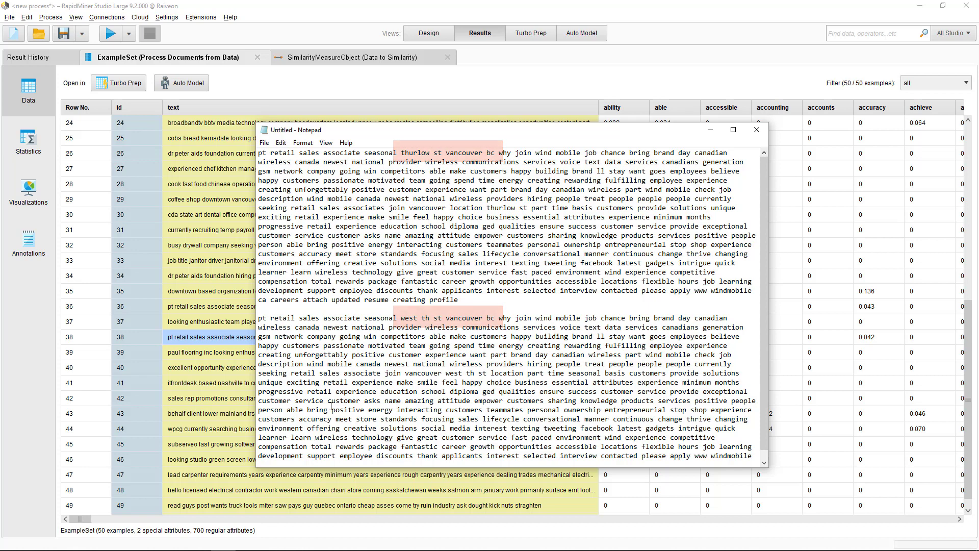
key("alt+Tab")
- Scroll the similarity rankings down to the low-scoring document pairs
left_click(360, 58)
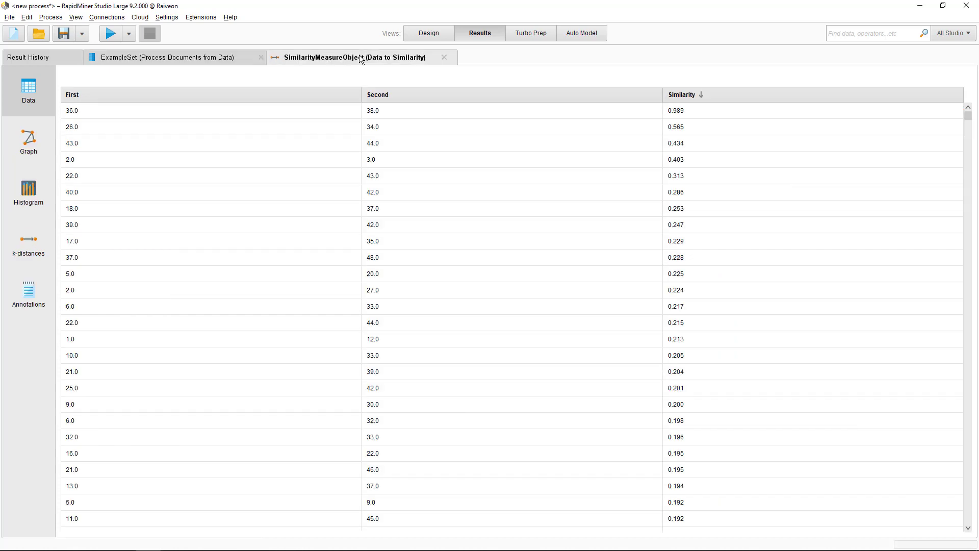
scroll(297, 197, "down", 15)
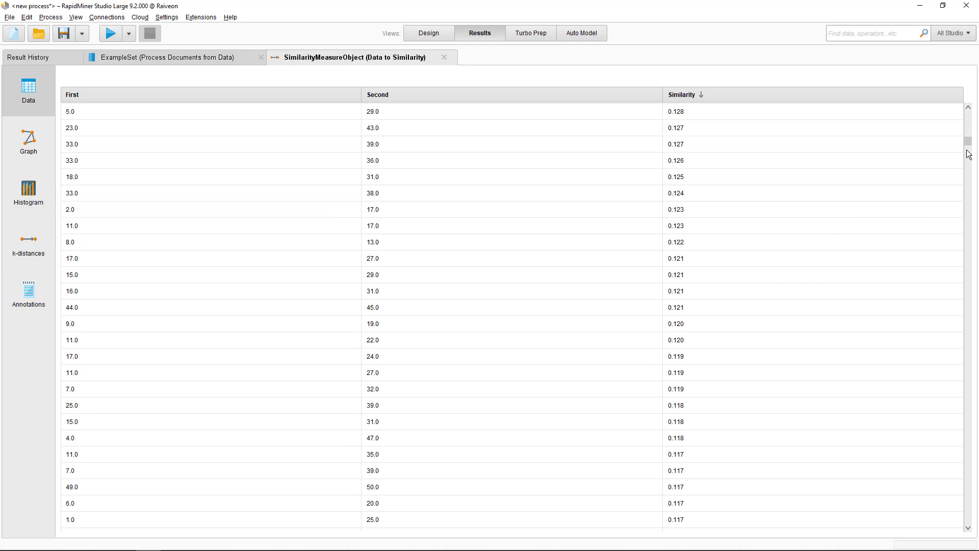
left_click_drag(967, 131, 978, 533)
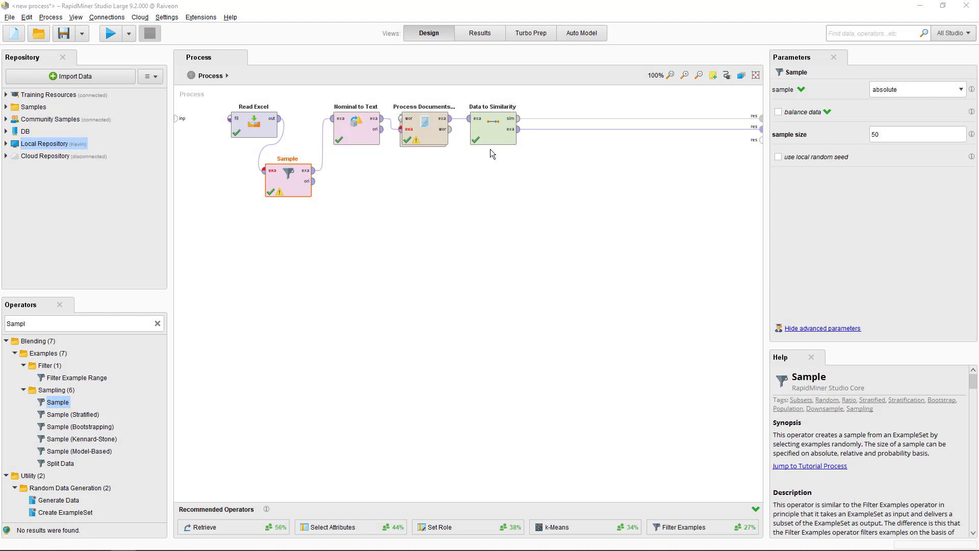
- Delete the Data to Similarity and Sample operators from the process
left_click(500, 136)
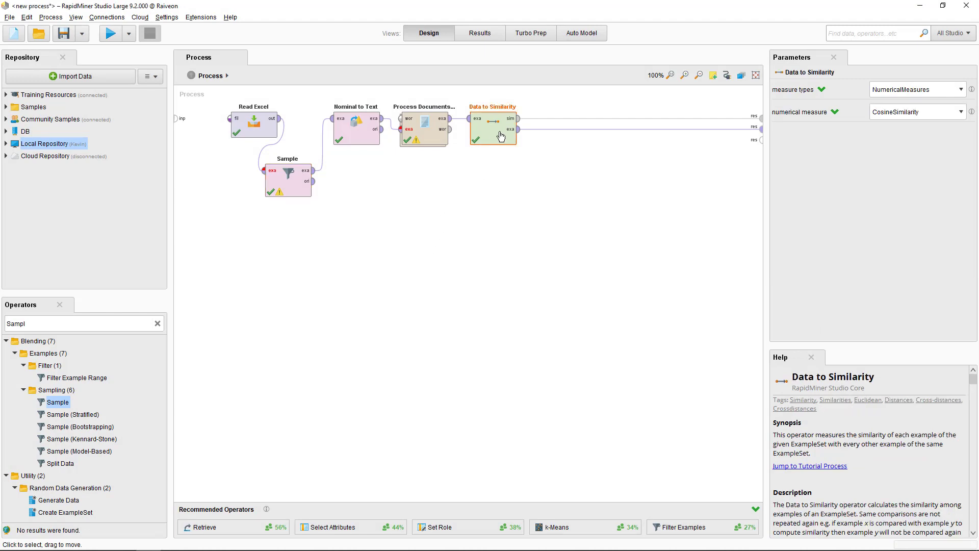
key("Delete")
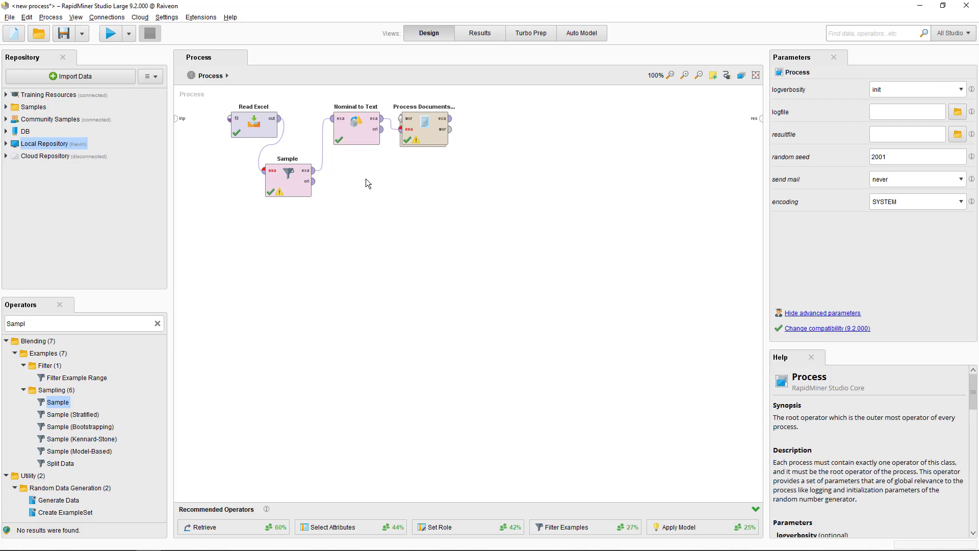
left_click(292, 191)
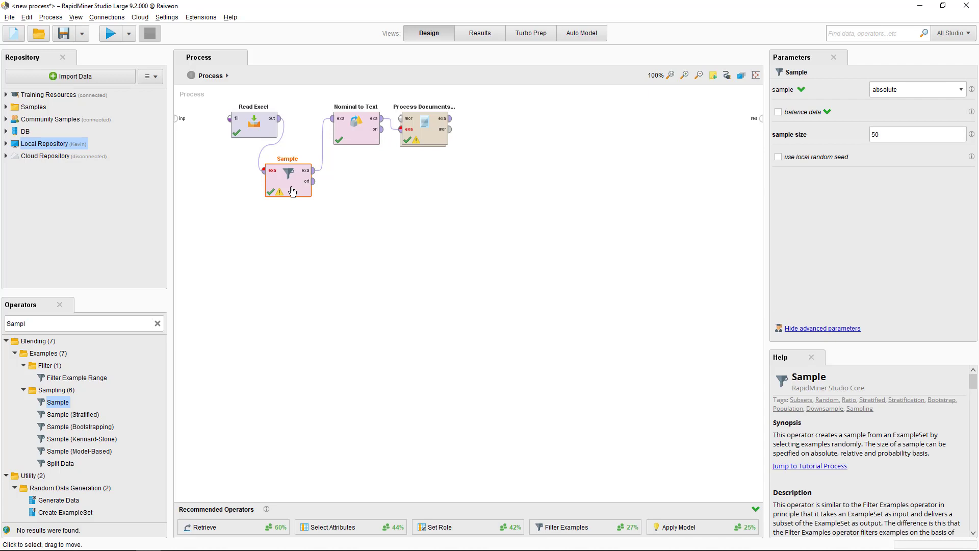
key("Delete")
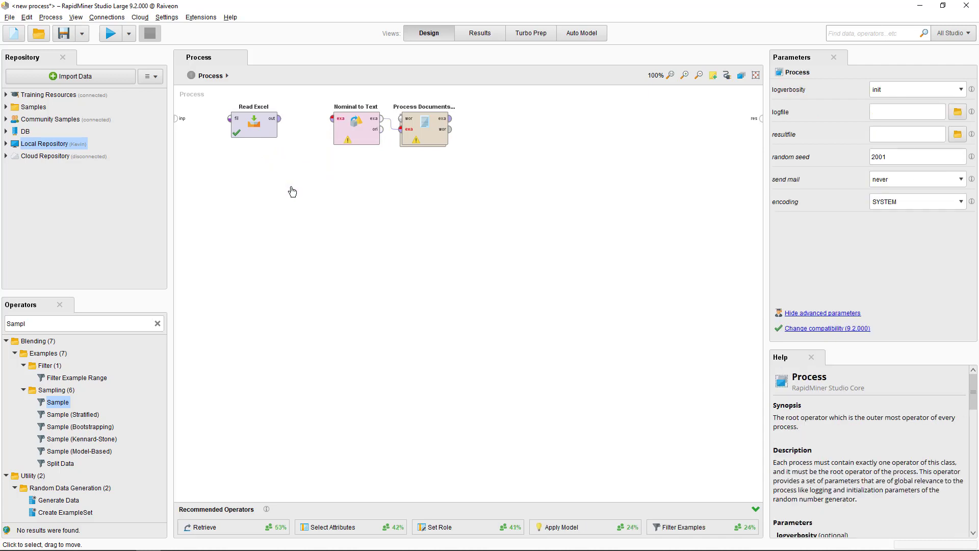
- Connect Read Excel's output directly to Nominal to Text's input
left_click(279, 118)
left_click(332, 118)
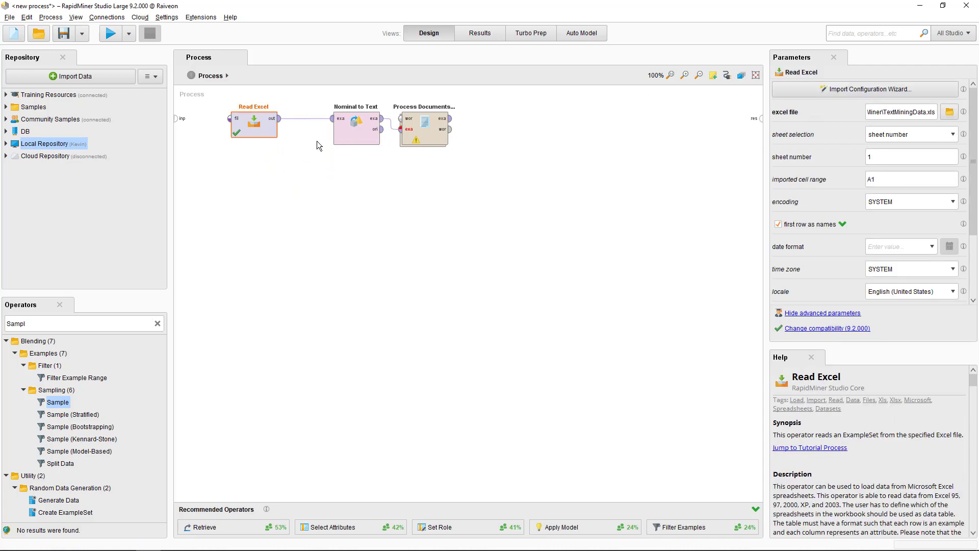
left_click(317, 140)
- Add a k-Means Clustering operator fed by Process Documents' example output
left_click(156, 323)
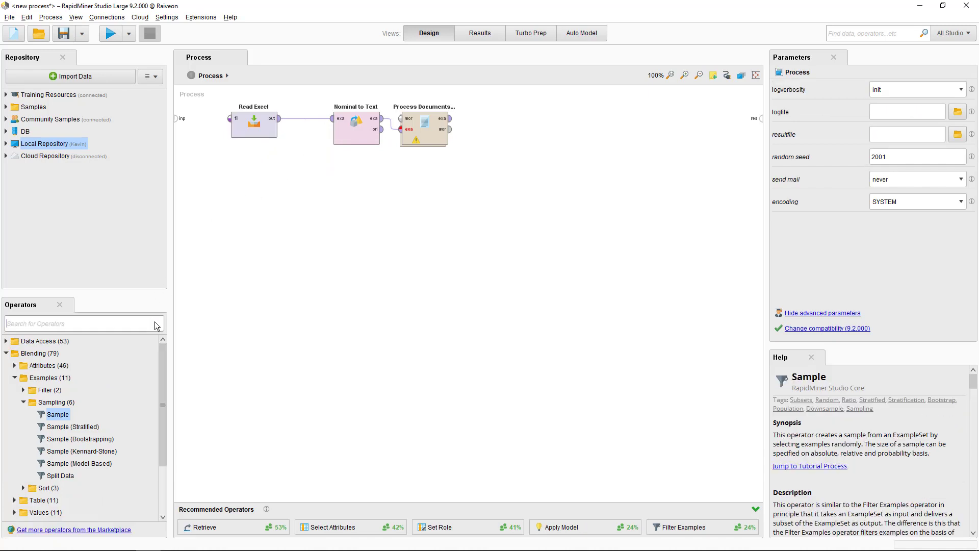
type("Cluster")
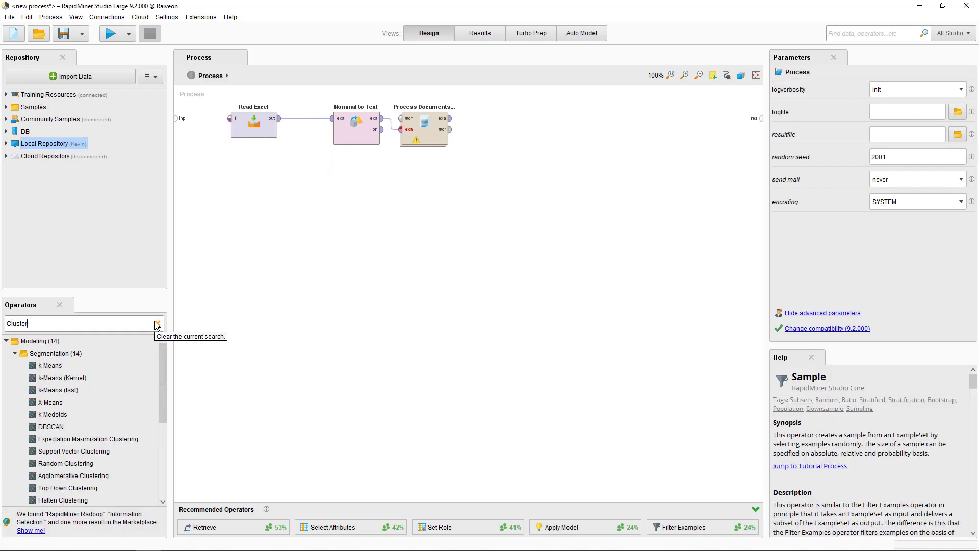
left_click_drag(115, 368, 434, 208)
left_click_drag(486, 129, 482, 115)
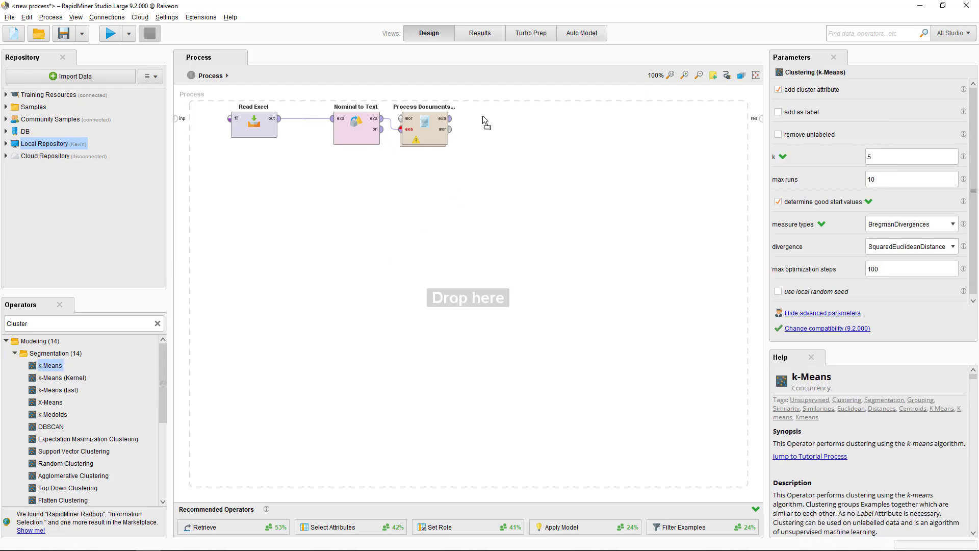
left_click(450, 118)
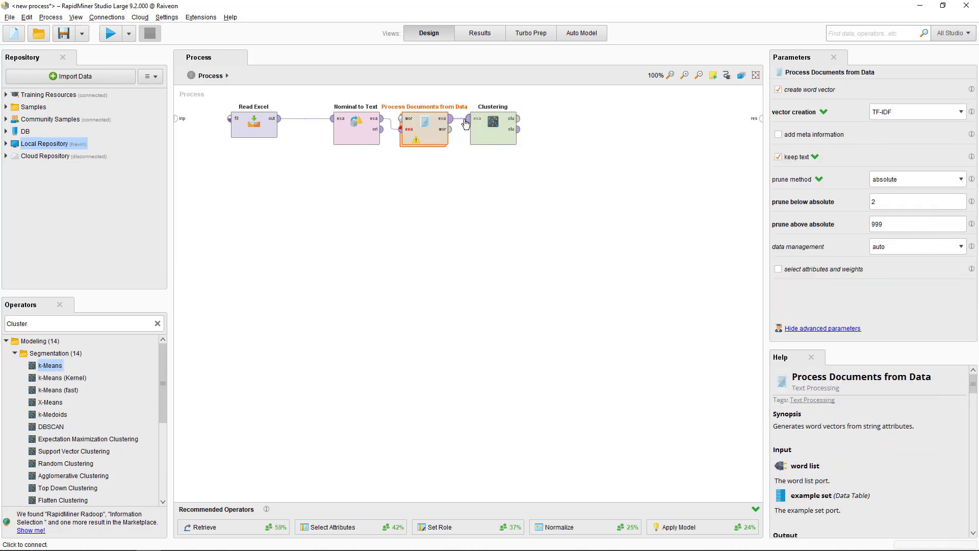
left_click(469, 118)
left_click(484, 121)
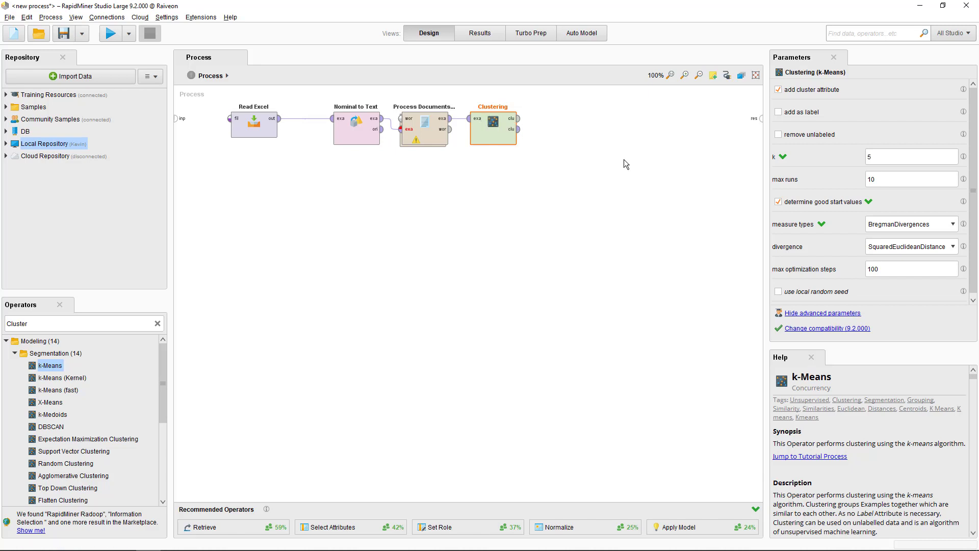
- Set the k-Means number of clusters k to 40
left_click(887, 156)
key("BackSpace")
type("40")
- Add a Multiply operator fed by Clustering's clustered data output
left_click(158, 323)
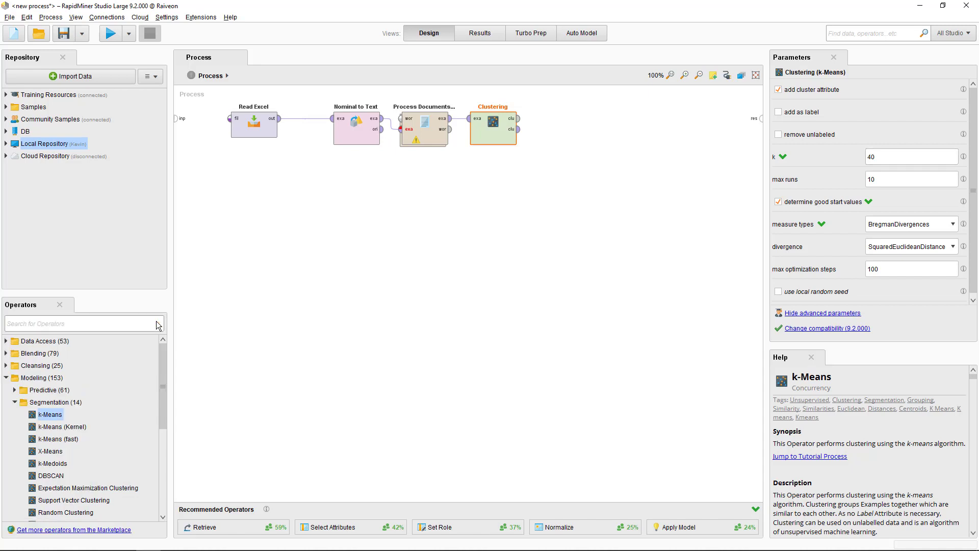
type("Mult")
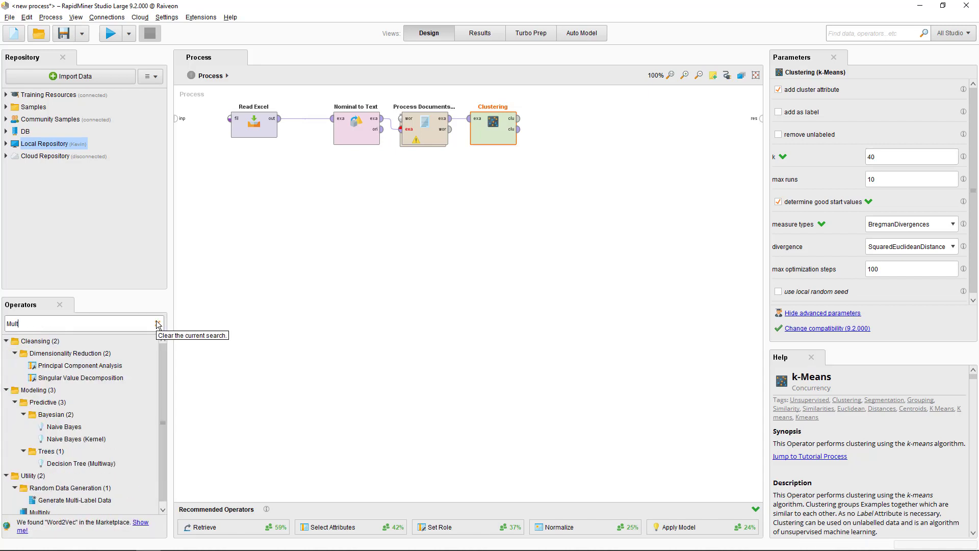
type("iply")
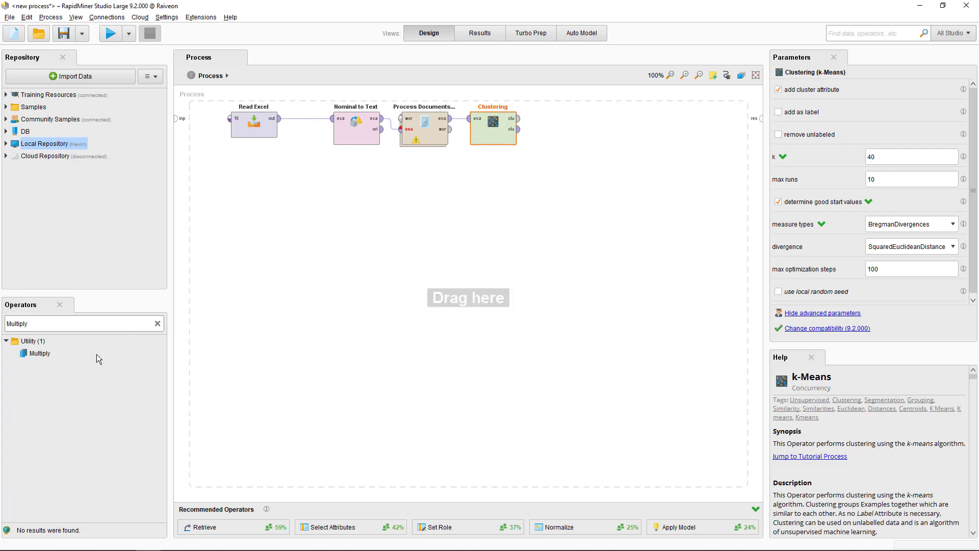
left_click_drag(41, 353, 445, 276)
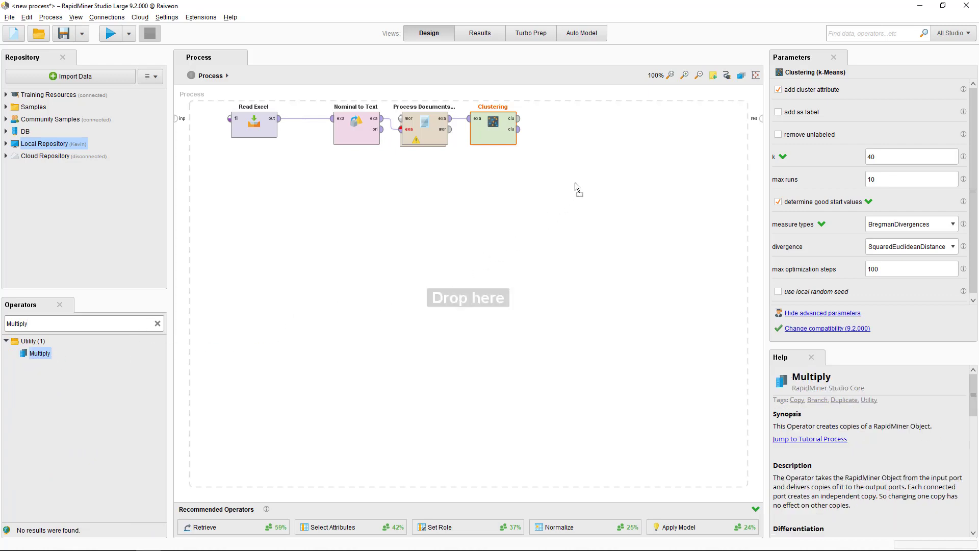
left_click_drag(593, 159, 594, 160)
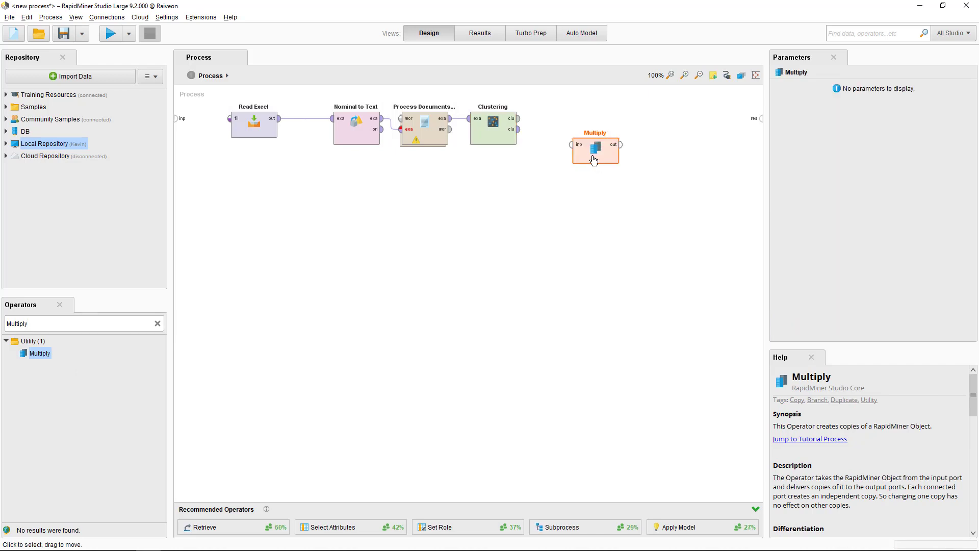
left_click(518, 129)
left_click(571, 144)
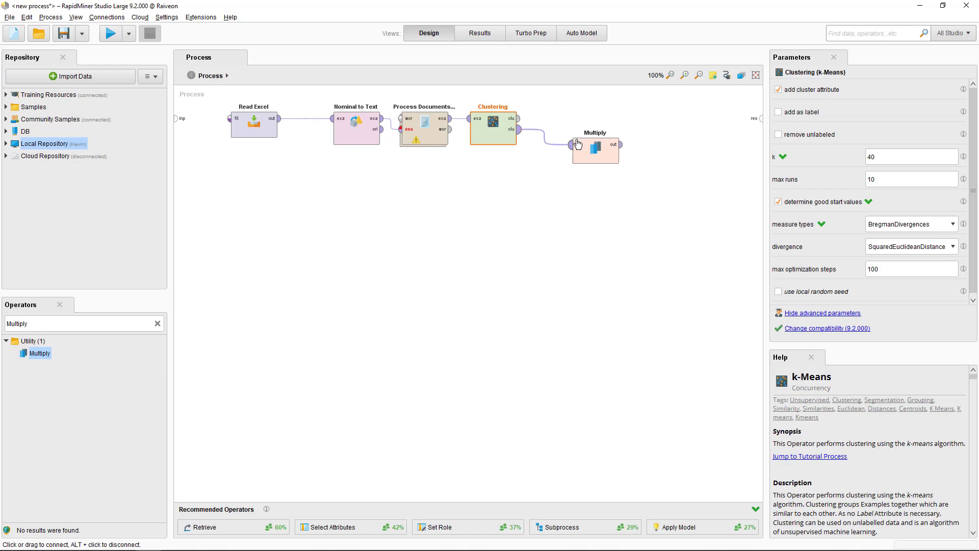
left_click(582, 154)
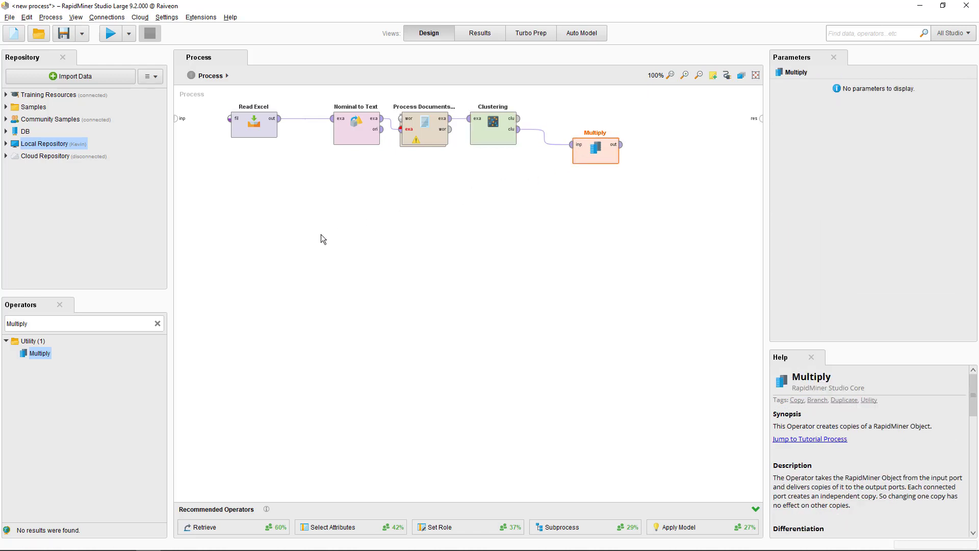
- Add a Cluster Model Visualizer taking Clustering's model and Multiply's copy of the data
left_click(159, 325)
type("C")
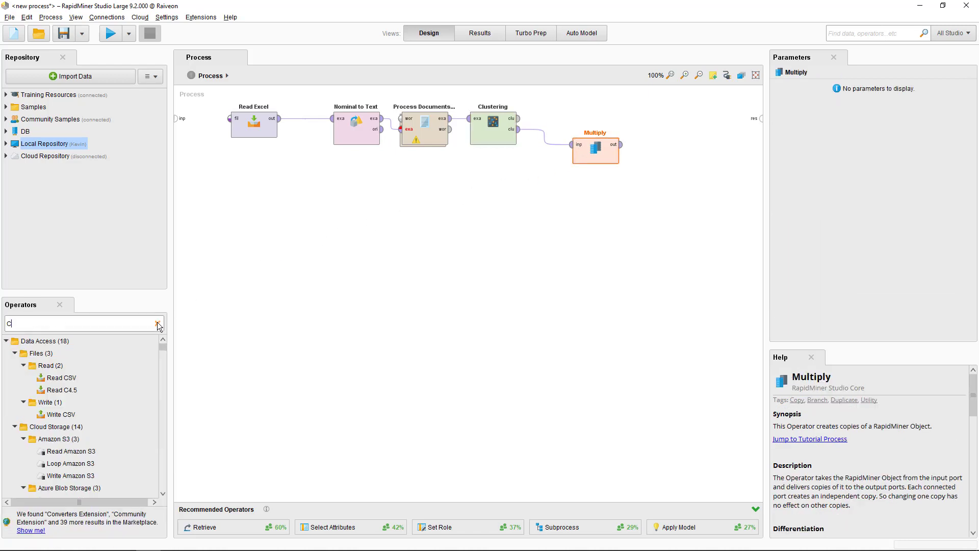
type("luster M")
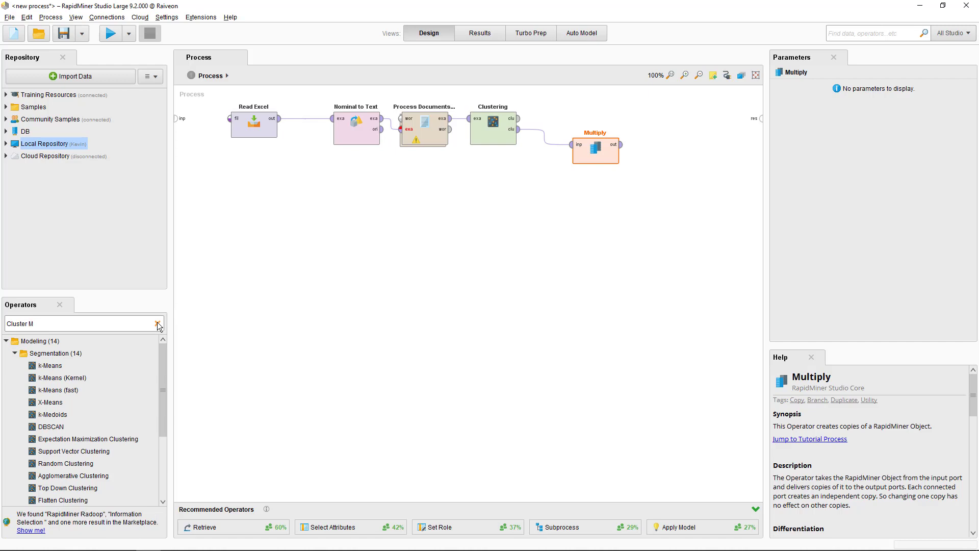
type("odel")
left_click_drag(77, 365, 662, 121)
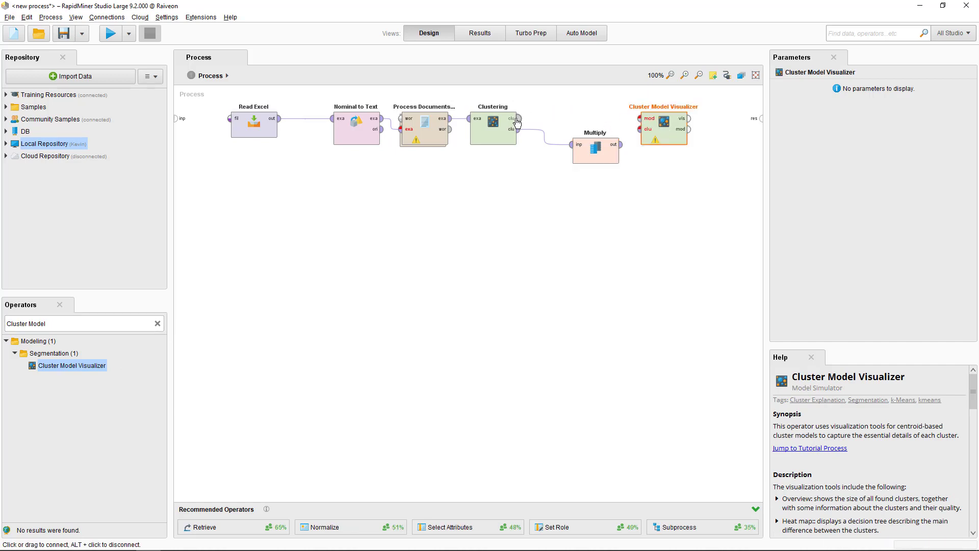
left_click_drag(517, 120, 640, 129)
left_click(689, 123)
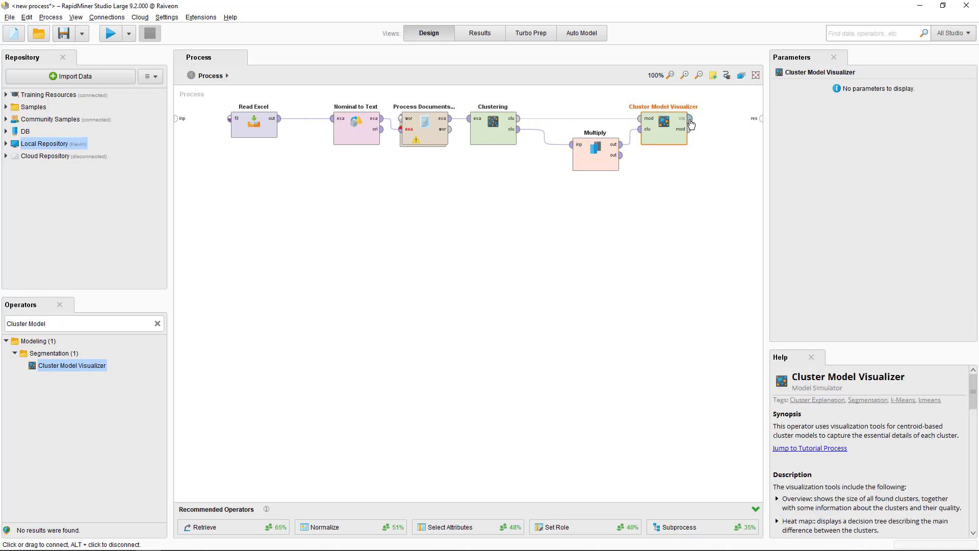
- Route the visualizer's vis and mod outputs and Multiply's second copy to the result ports
left_click(690, 119)
left_click(760, 118)
left_click(689, 129)
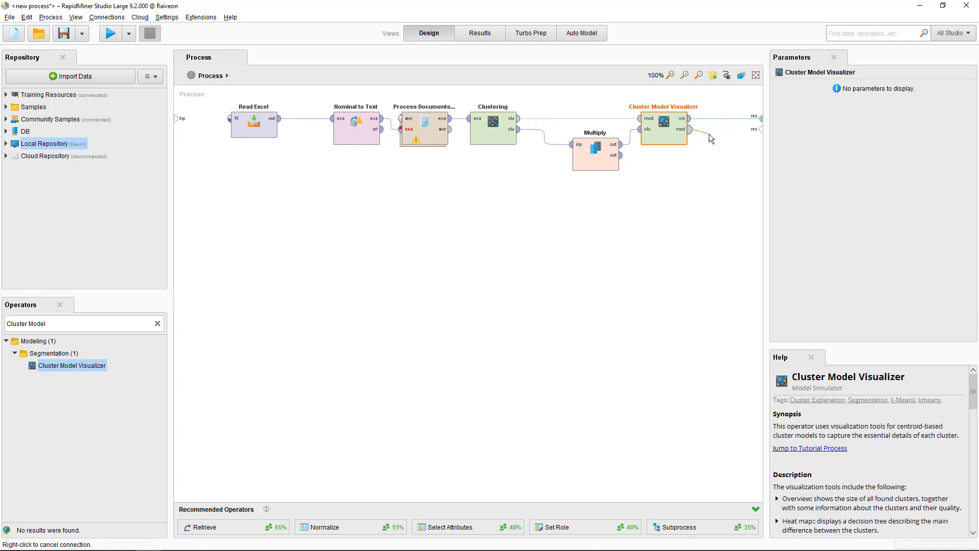
left_click(760, 129)
left_click(620, 155)
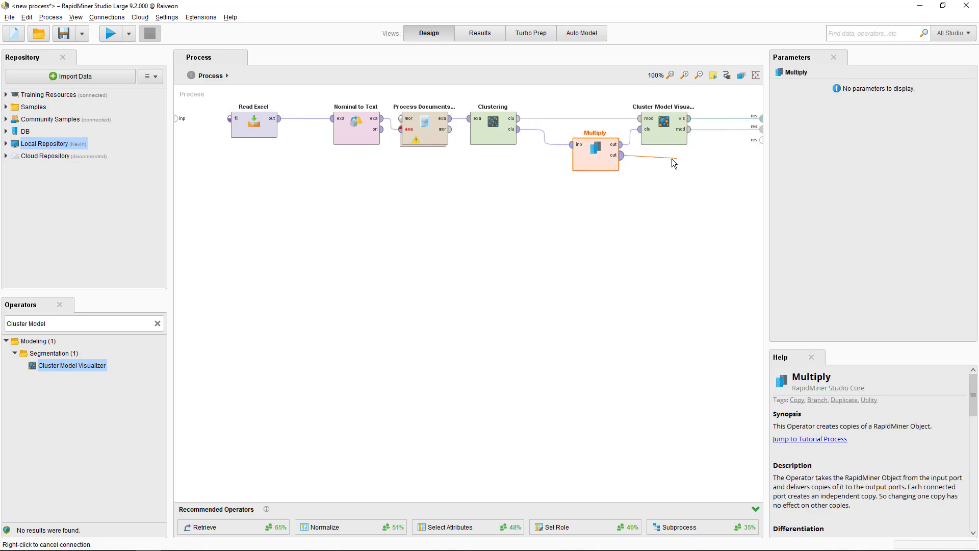
left_click(760, 139)
left_click(673, 132)
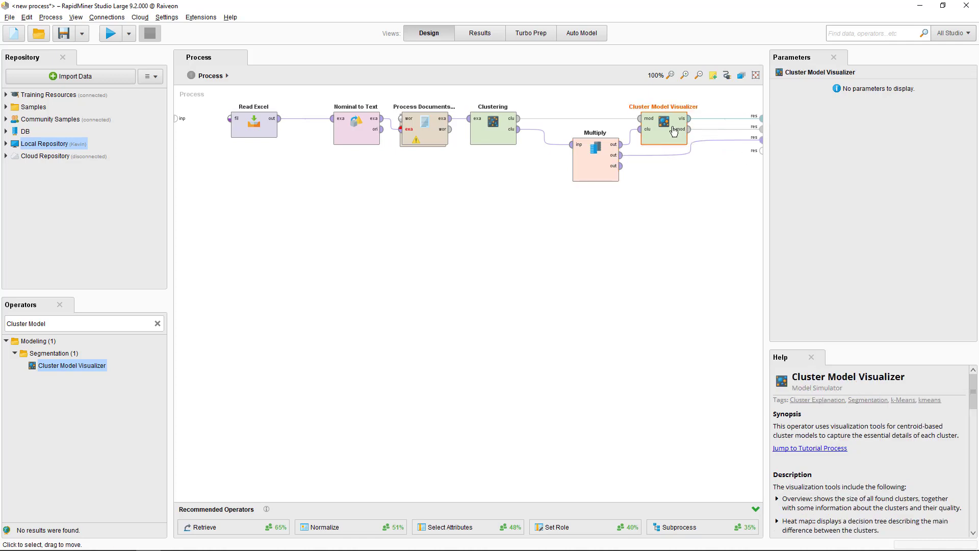
left_click(426, 138)
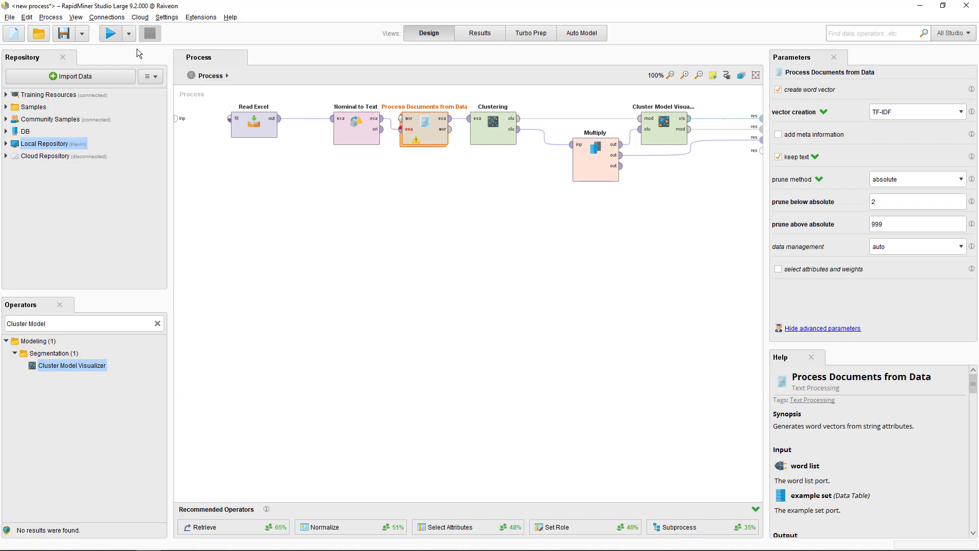
- Run the process, sort the postings by cluster, and check items per cluster (Cluster 33: 31)
left_click(113, 34)
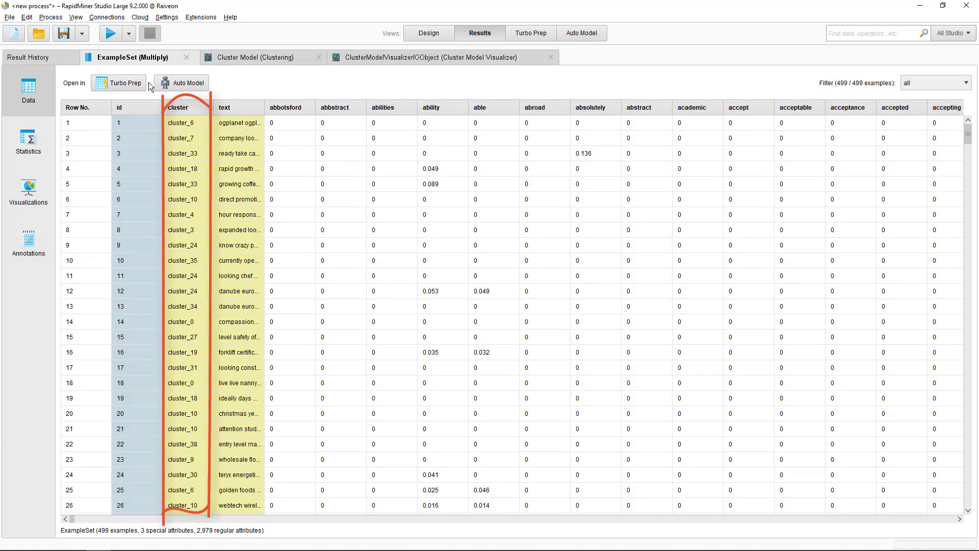
left_click_drag(264, 109, 580, 112)
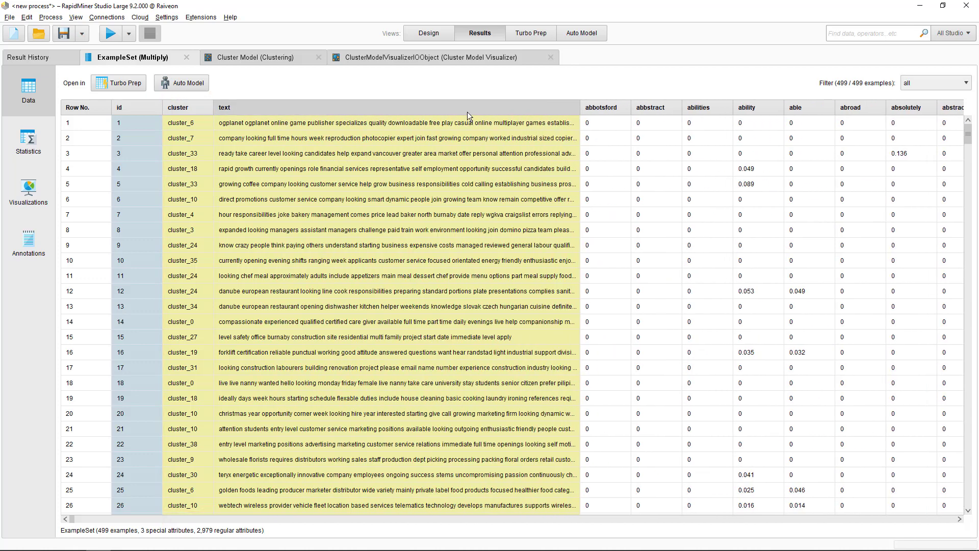
left_click(199, 106)
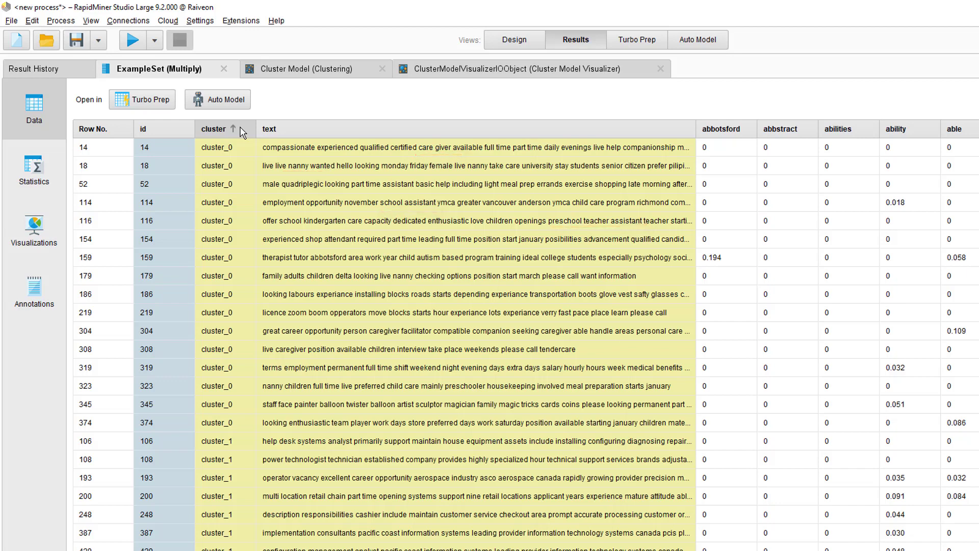
left_click(296, 71)
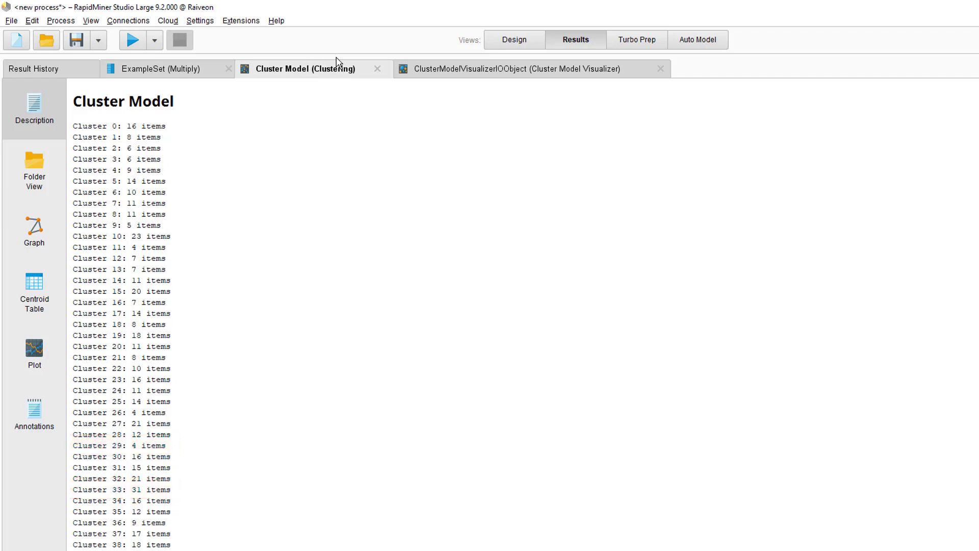
- Show the Cluster Model Visualizer's 40-cluster overview and its Heat Map of distinctive words
left_click(415, 72)
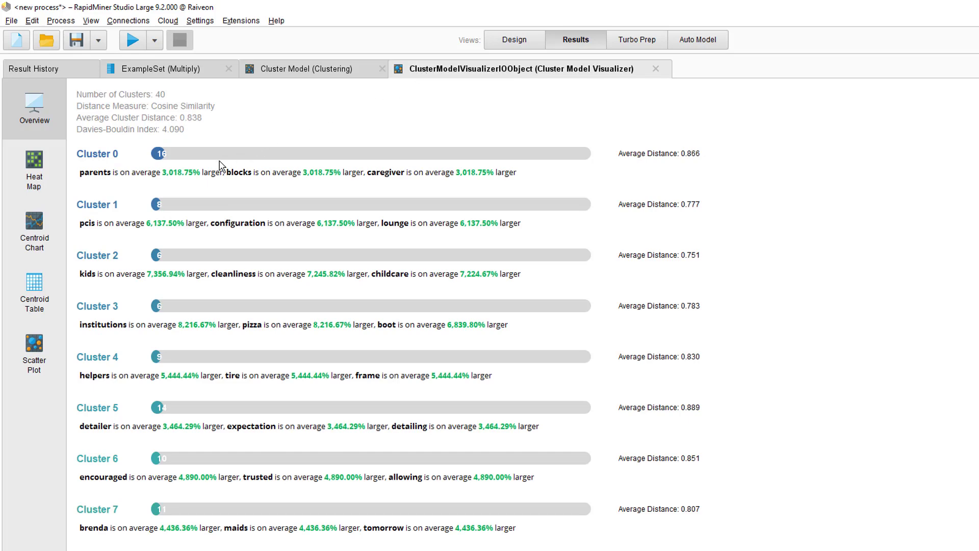
left_click(50, 174)
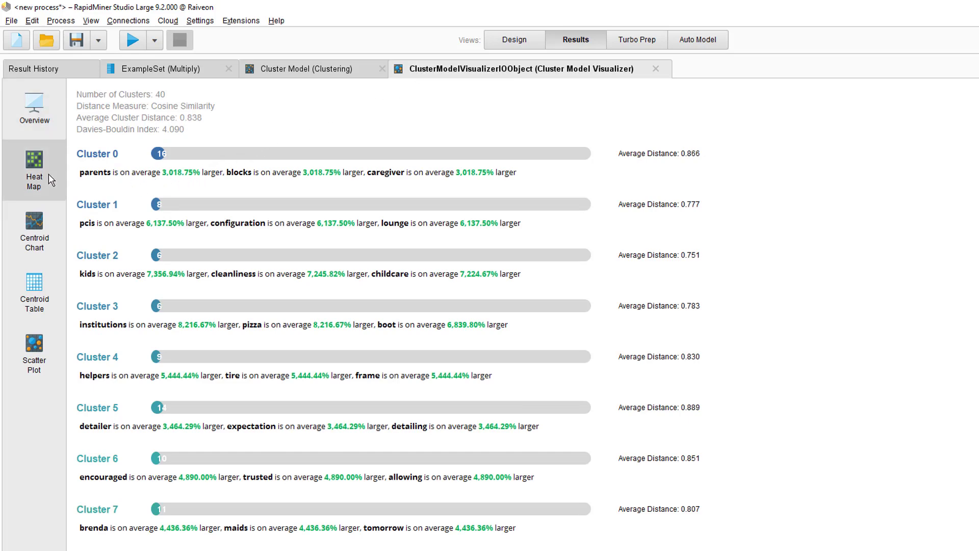